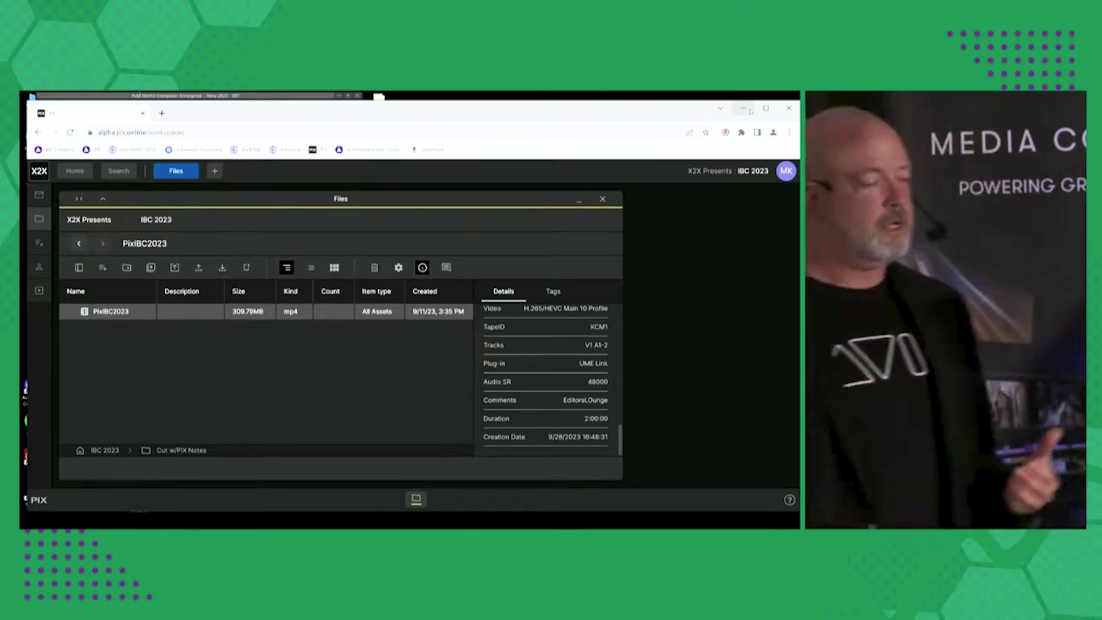
# Step: Set Chrome aside, close the PIX sync-succeeded notice, and bring up Microsoft Teams
pyautogui.click(742, 108)
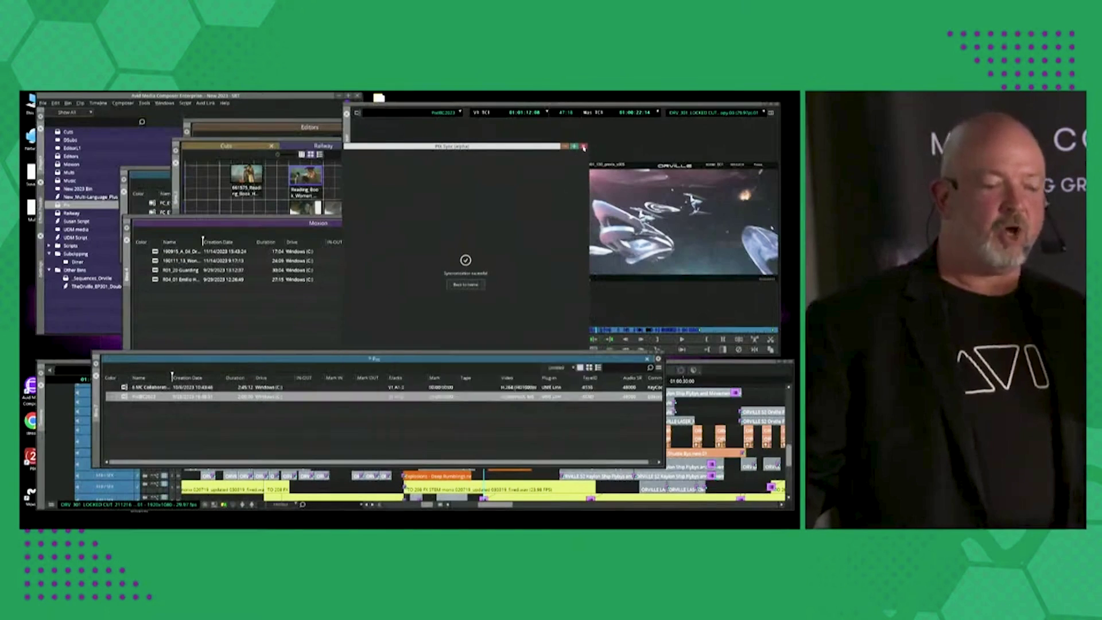
pyautogui.click(583, 146)
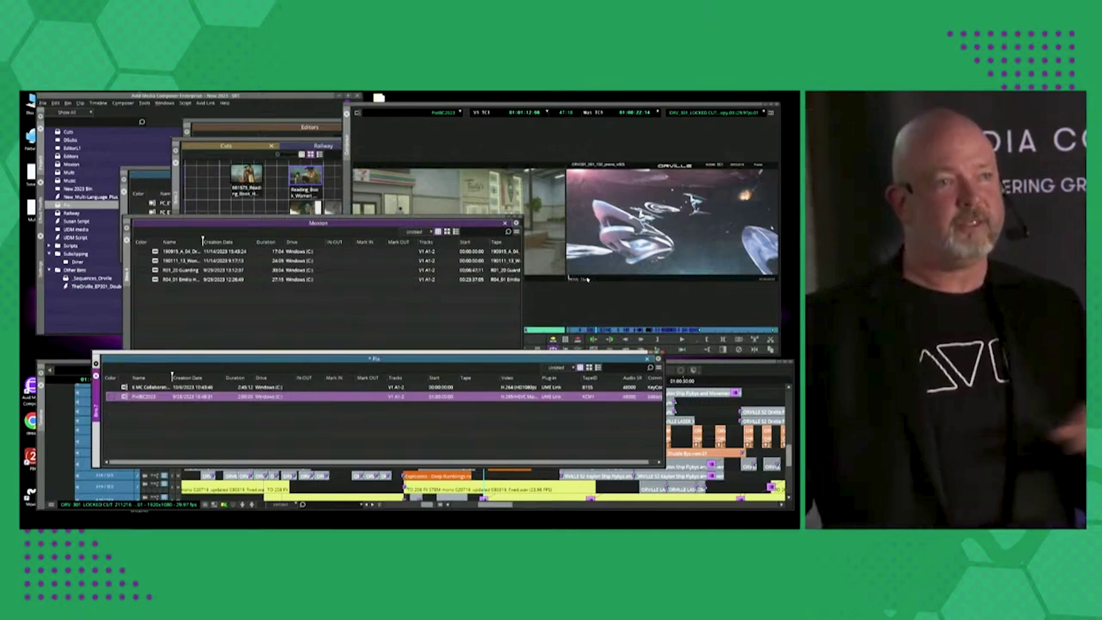
pyautogui.moveTo(274, 519)
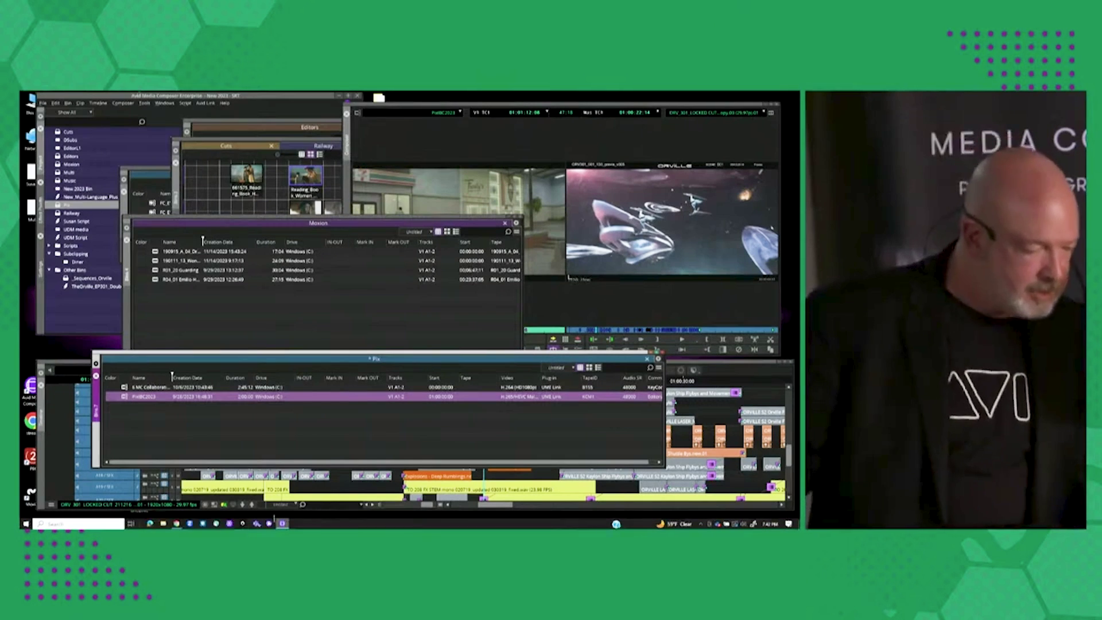
pyautogui.click(260, 526)
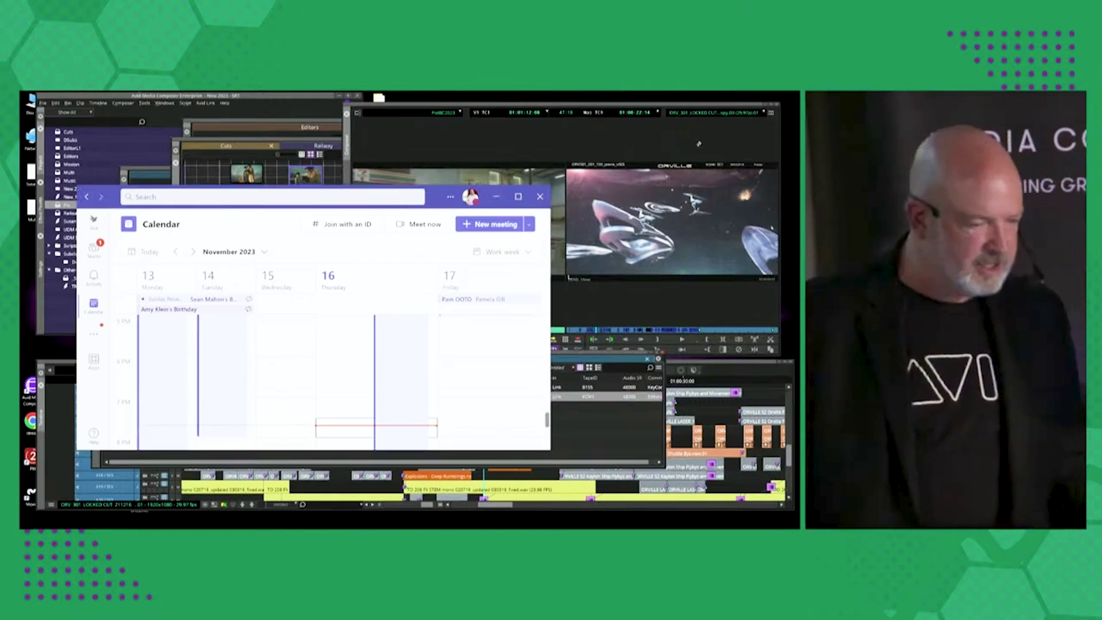
# Step: Start a Meet now instant meeting and join it with camera and computer audio on
pyautogui.click(422, 224)
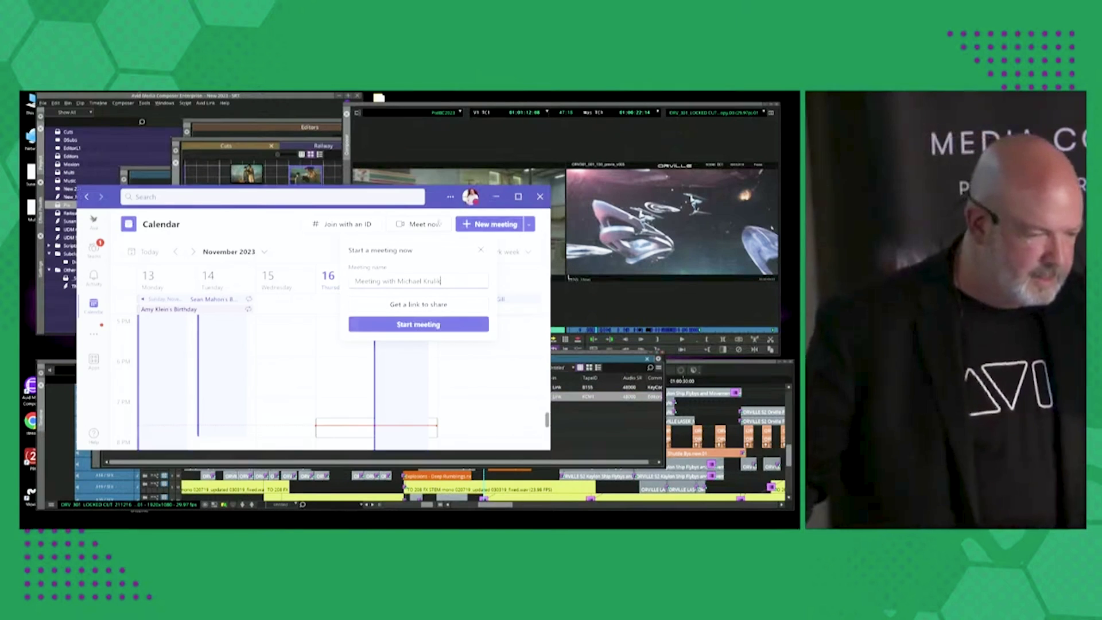
pyautogui.click(419, 325)
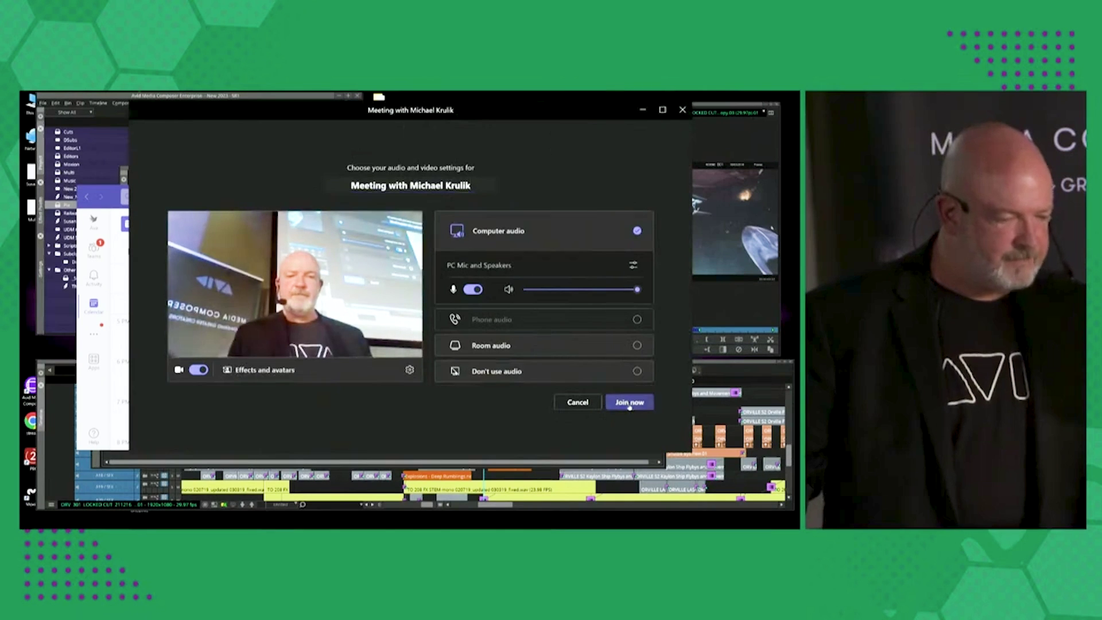
pyautogui.click(630, 402)
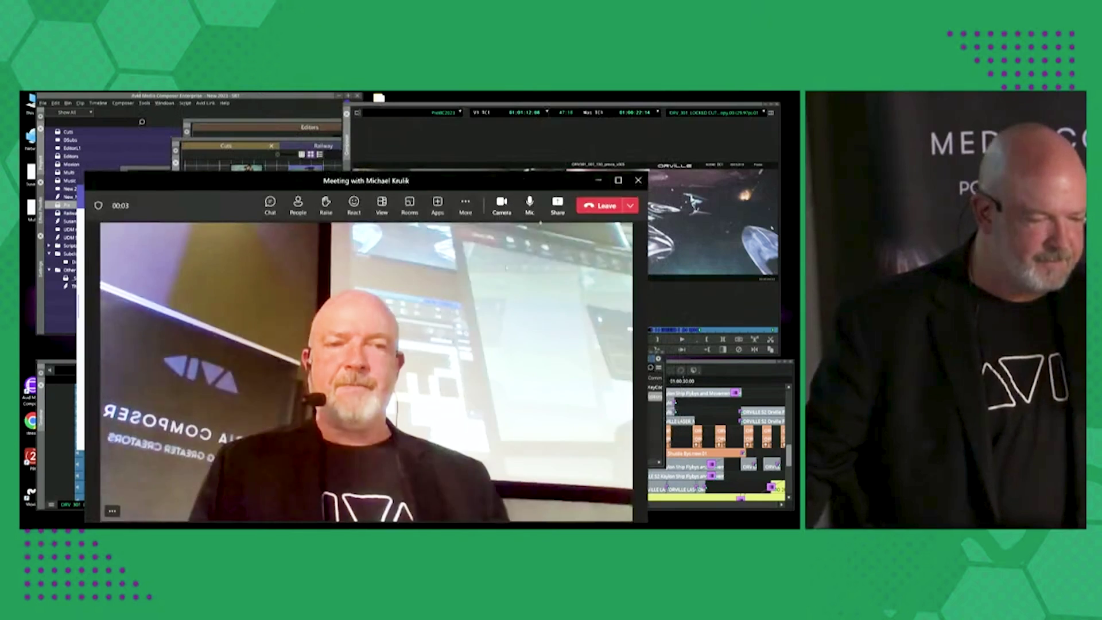
# Step: Load the V1.Copy.02.Copy.01 sequence into the record monitor and launch Tools > Avid Huddle
pyautogui.click(719, 114)
pyautogui.click(719, 115)
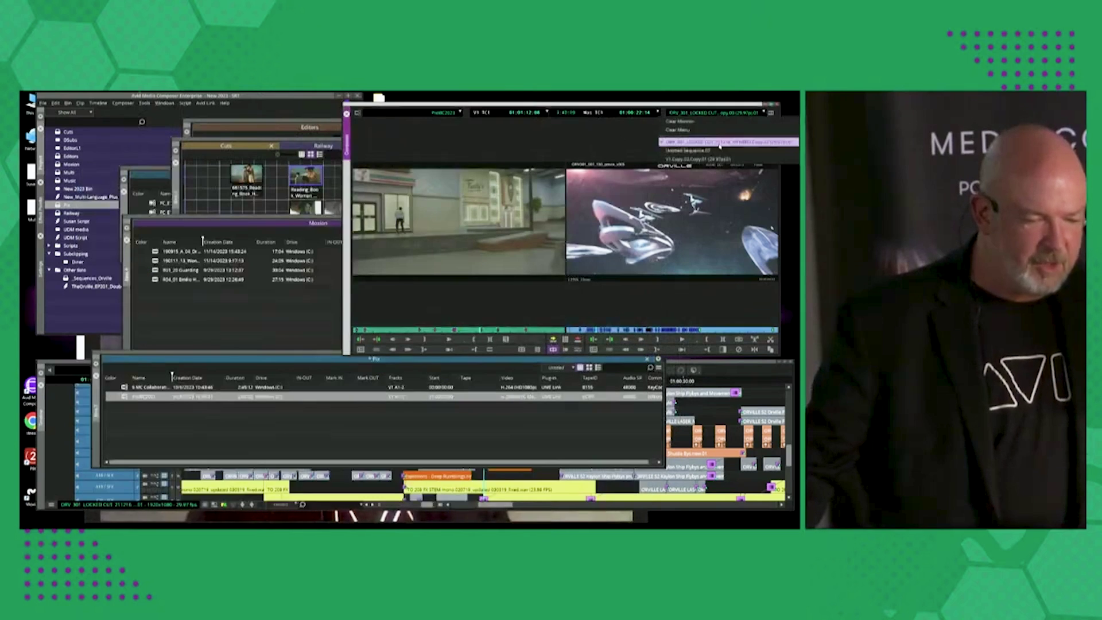
pyautogui.click(724, 163)
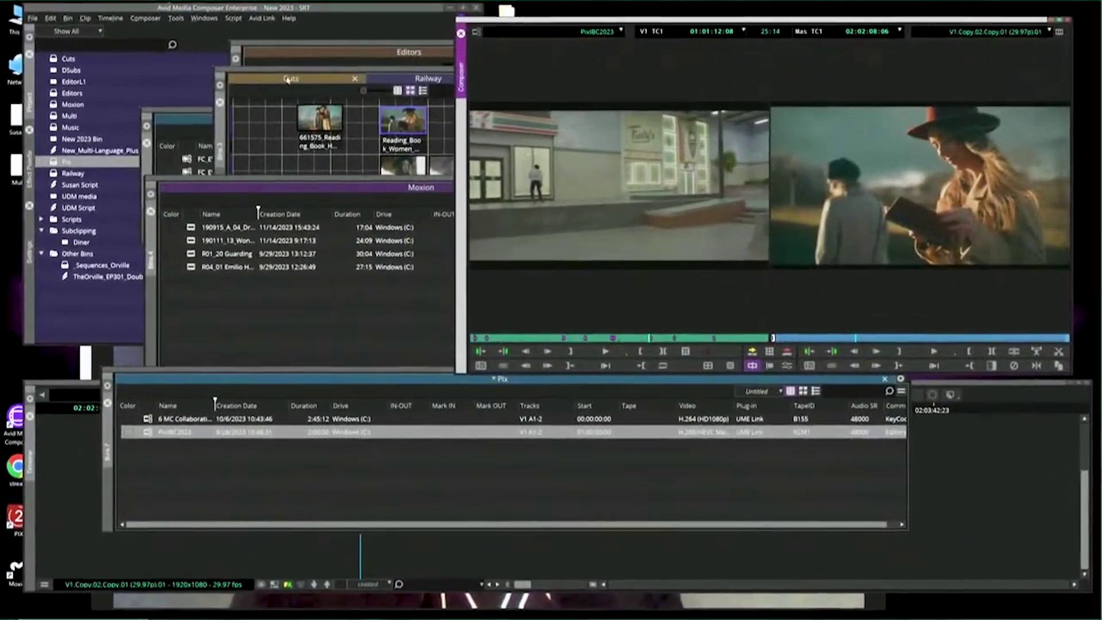
pyautogui.click(175, 21)
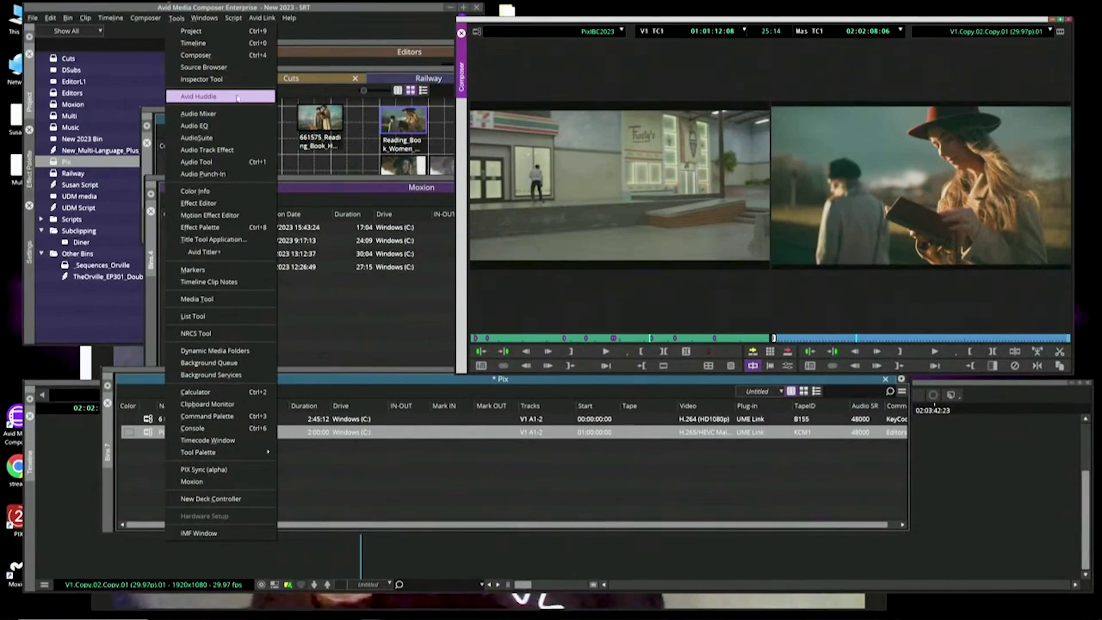
pyautogui.click(238, 99)
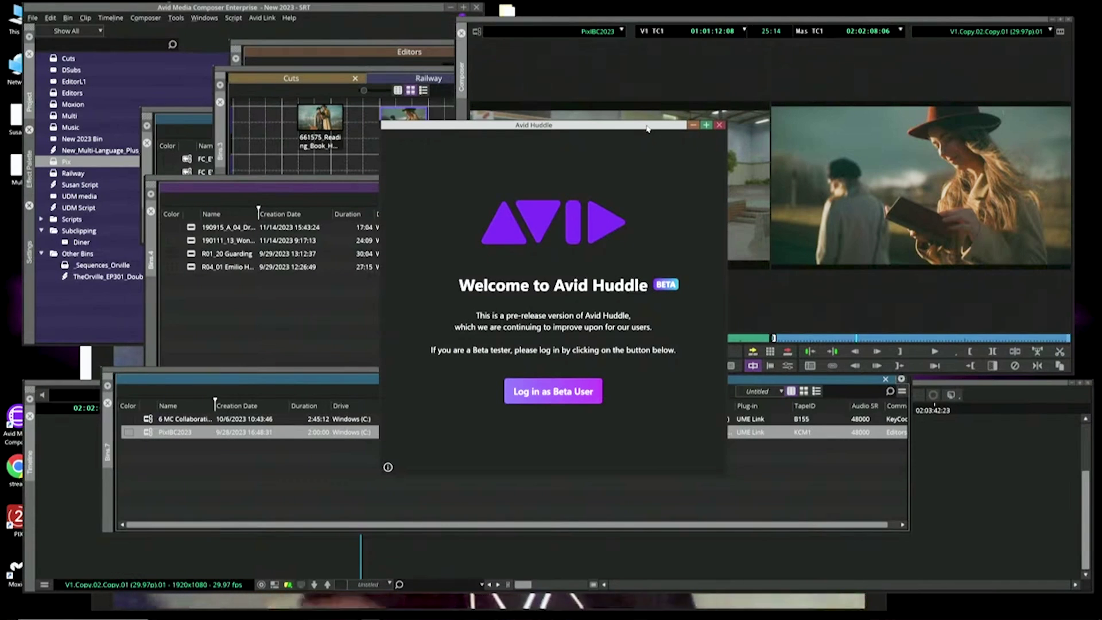
# Step: Sign in to Avid Huddle as a beta user with the account e-mail and password
pyautogui.click(565, 396)
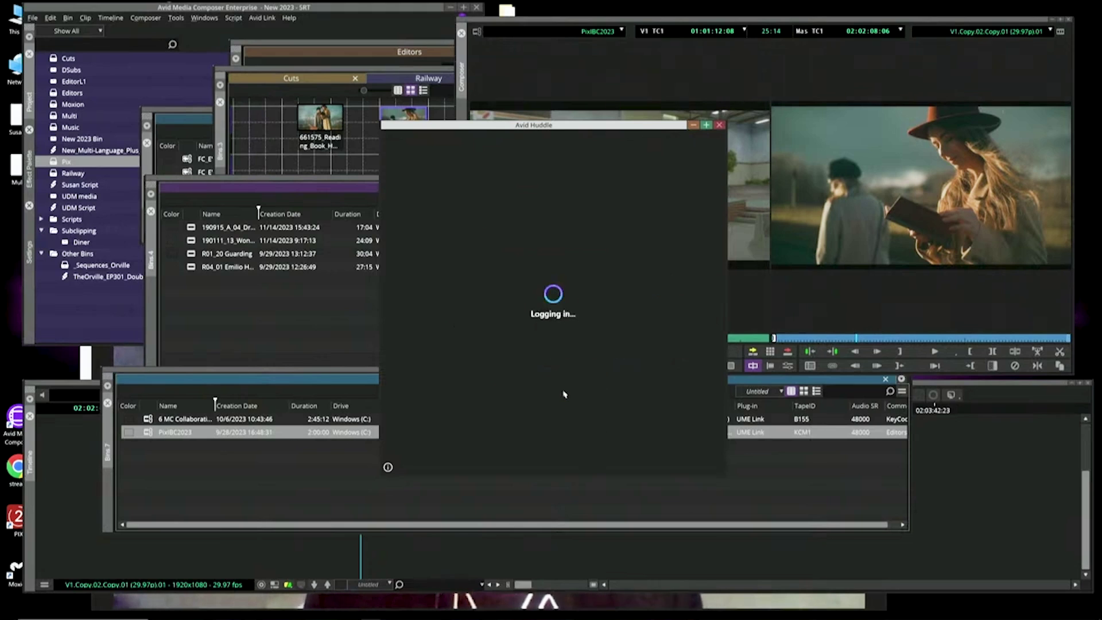
pyautogui.click(498, 258)
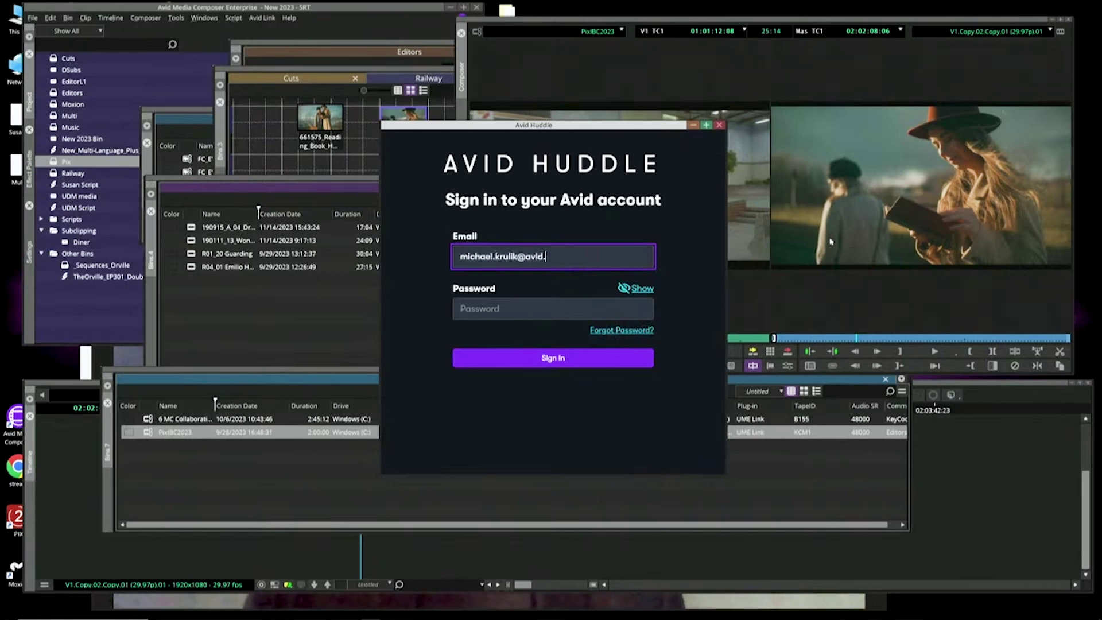
pyautogui.press('Tab')
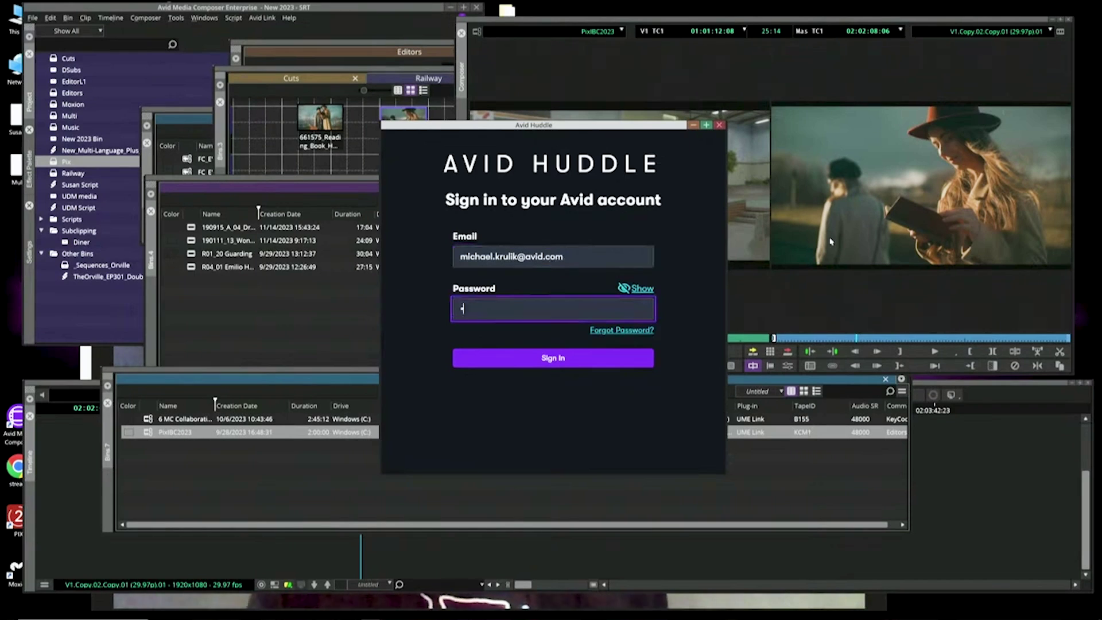
pyautogui.press('Return')
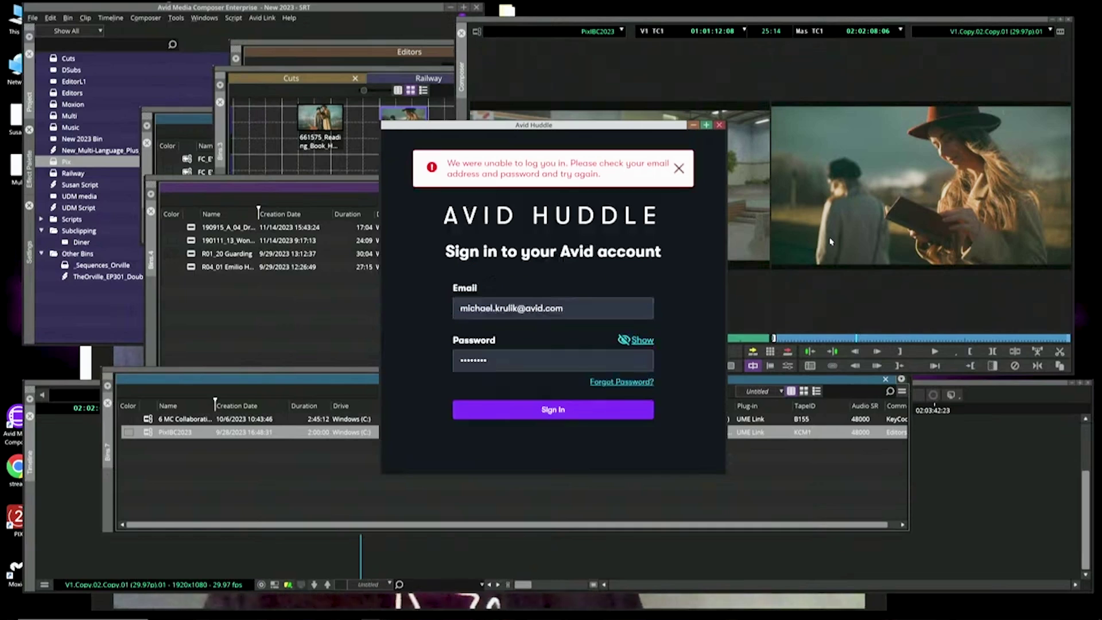
# Step: Re-enter the password after the failed login, then start a Huddle collaboration session
pyautogui.click(580, 314)
pyautogui.click(465, 357)
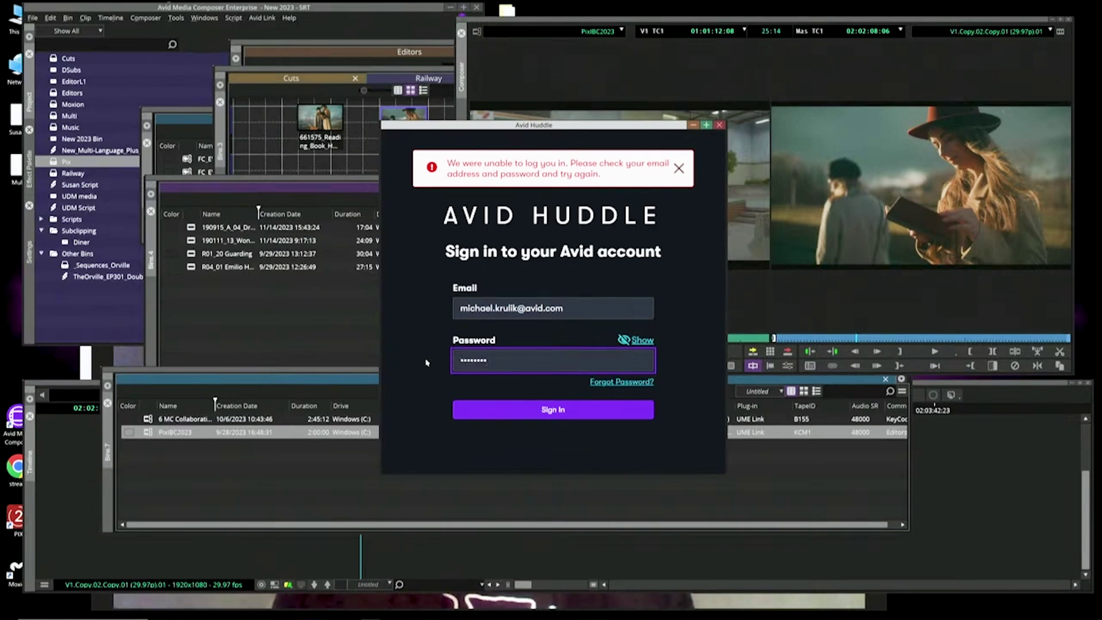
pyautogui.press('Return')
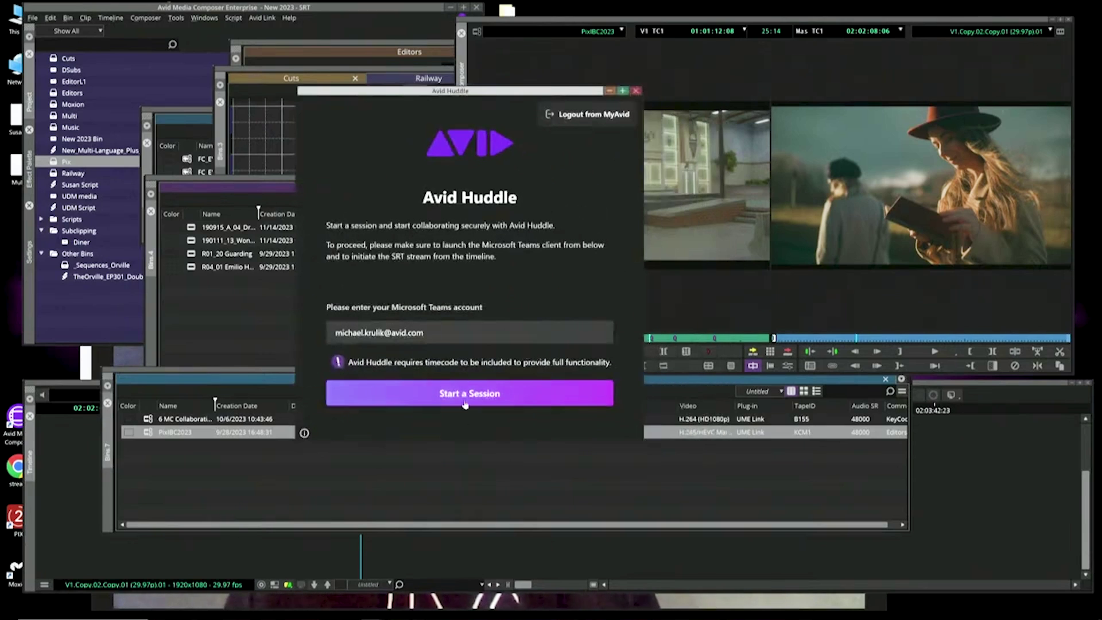
pyautogui.click(465, 402)
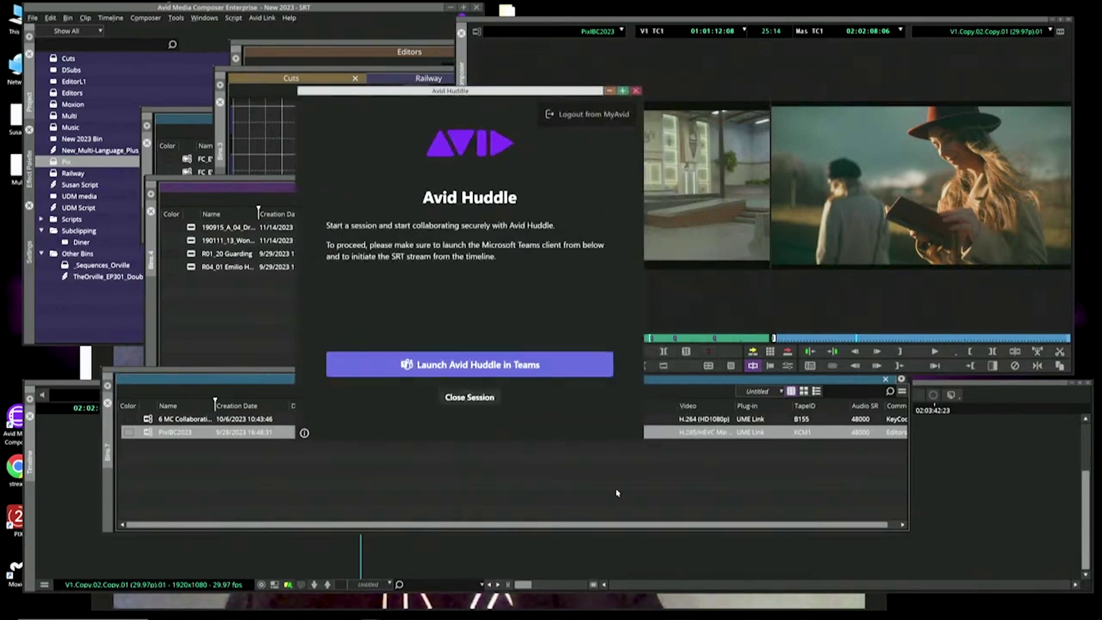
# Step: Launch Avid Huddle in the Teams meeting and share it with all participants
pyautogui.click(493, 370)
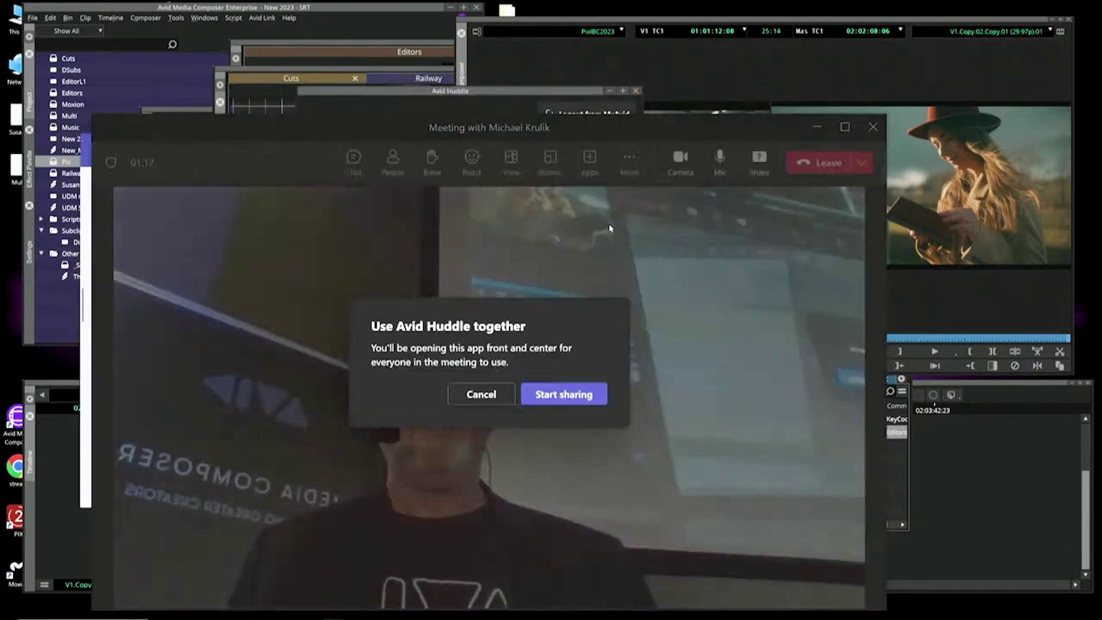
pyautogui.click(560, 394)
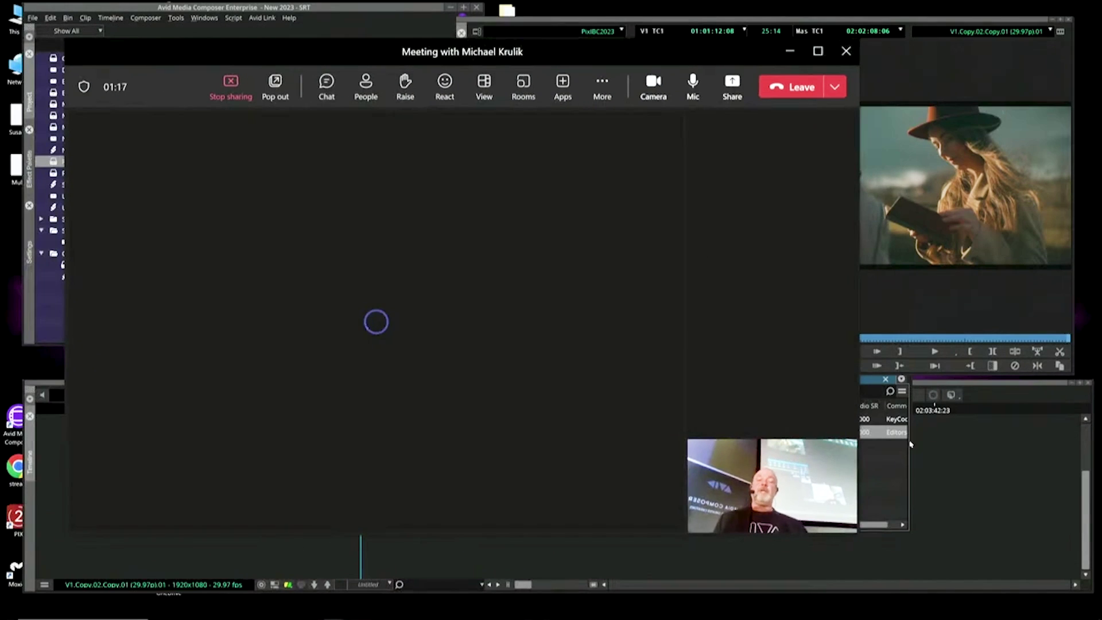
# Step: Send the timeline output as an SRT stream and lower the Timeline window to reveal the Pix bin
pyautogui.click(948, 398)
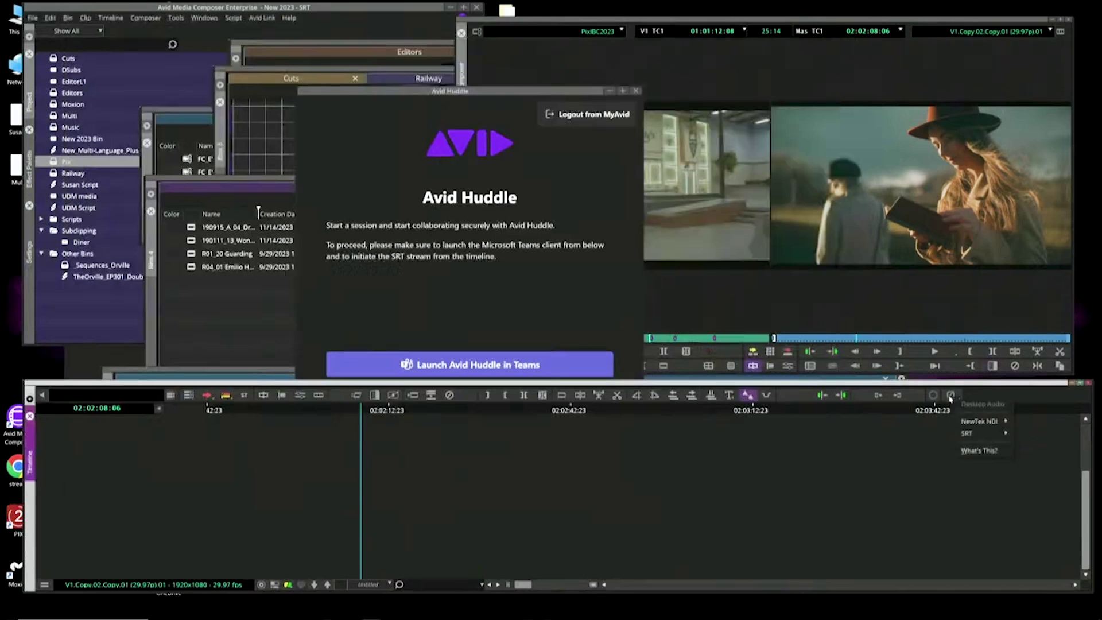
pyautogui.moveTo(1009, 437)
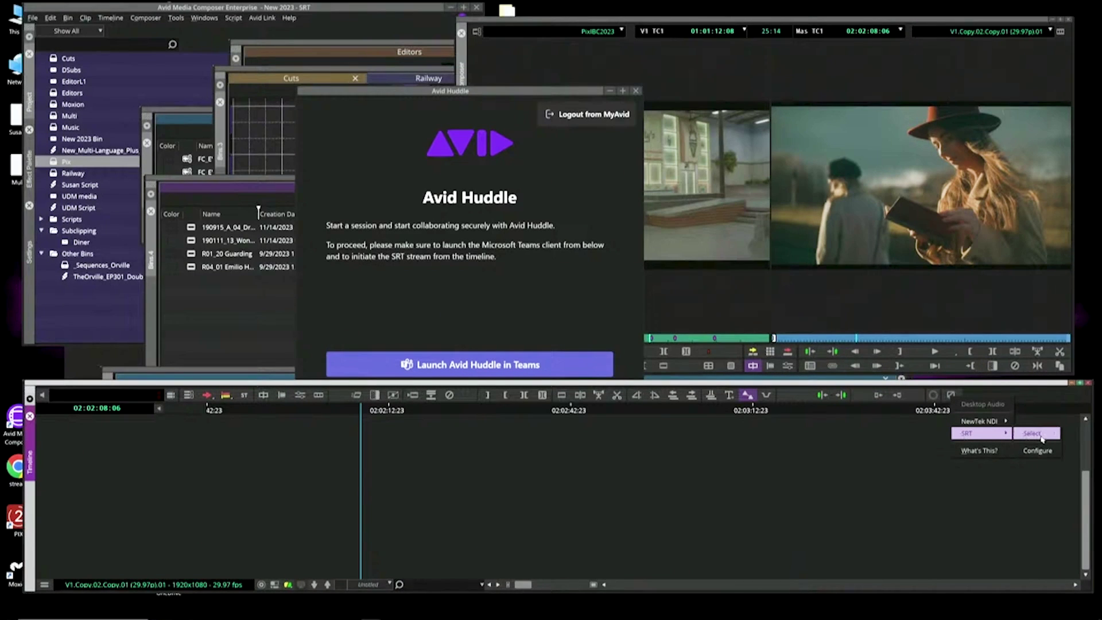
pyautogui.click(1041, 438)
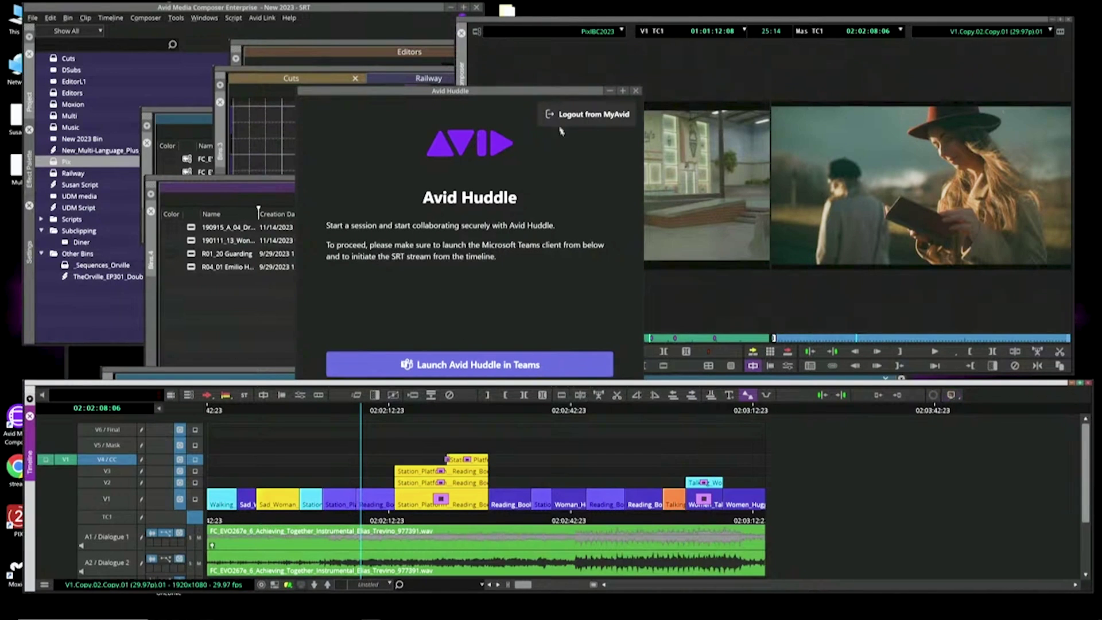
pyautogui.moveTo(574, 384); pyautogui.dragTo(583, 429)
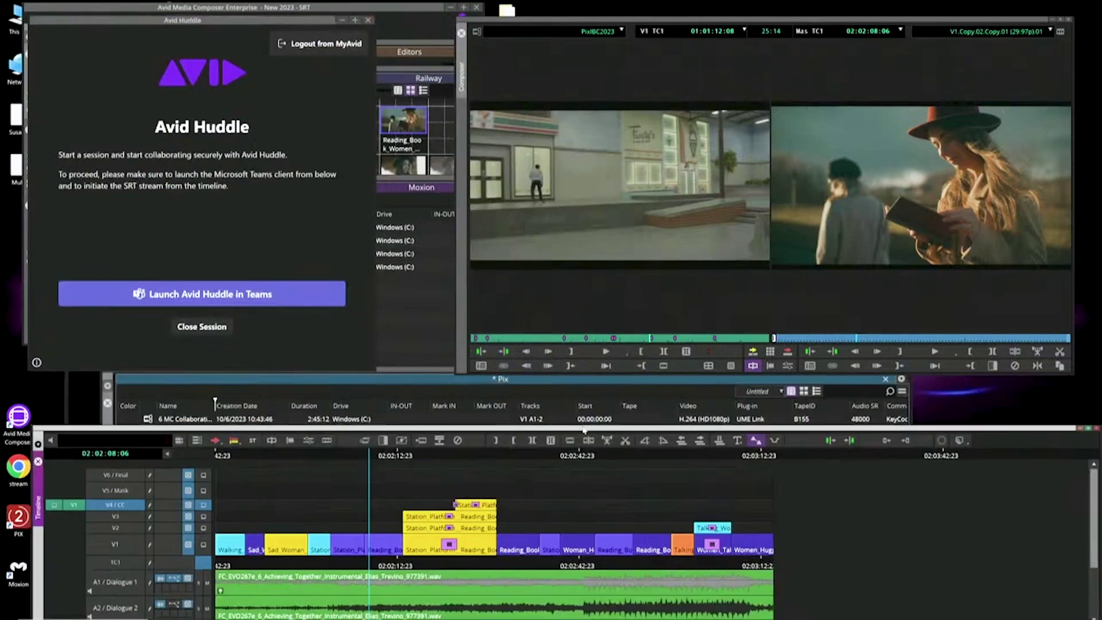
pyautogui.click(648, 384)
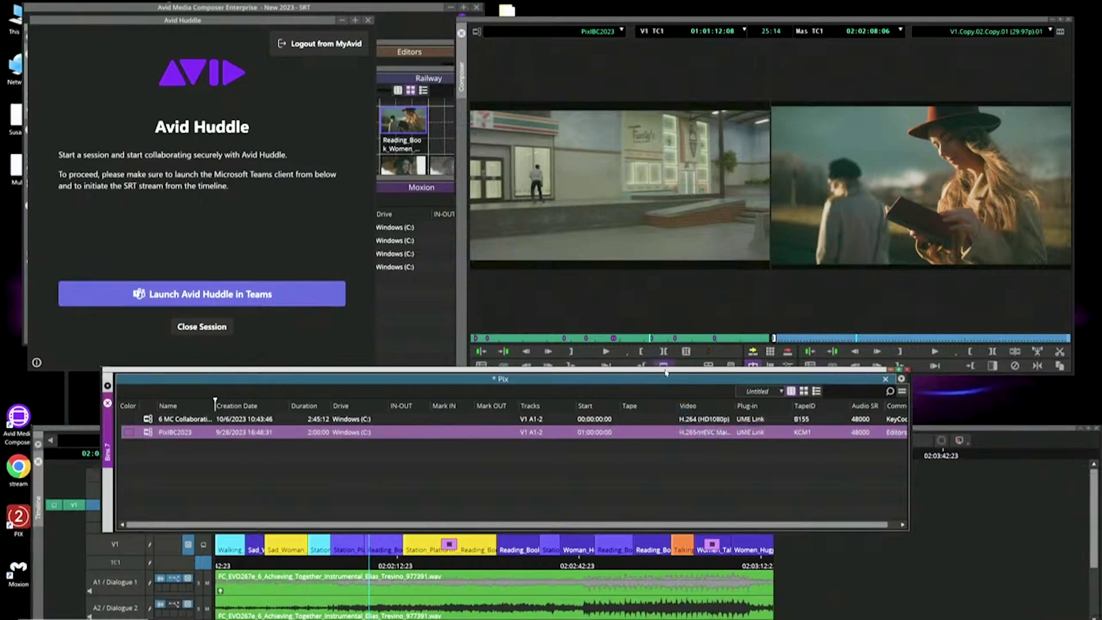
# Step: Move the Pix bin up and switch between Media Composer and Teams until Huddle shows the live stream
pyautogui.moveTo(665, 372); pyautogui.dragTo(662, 192)
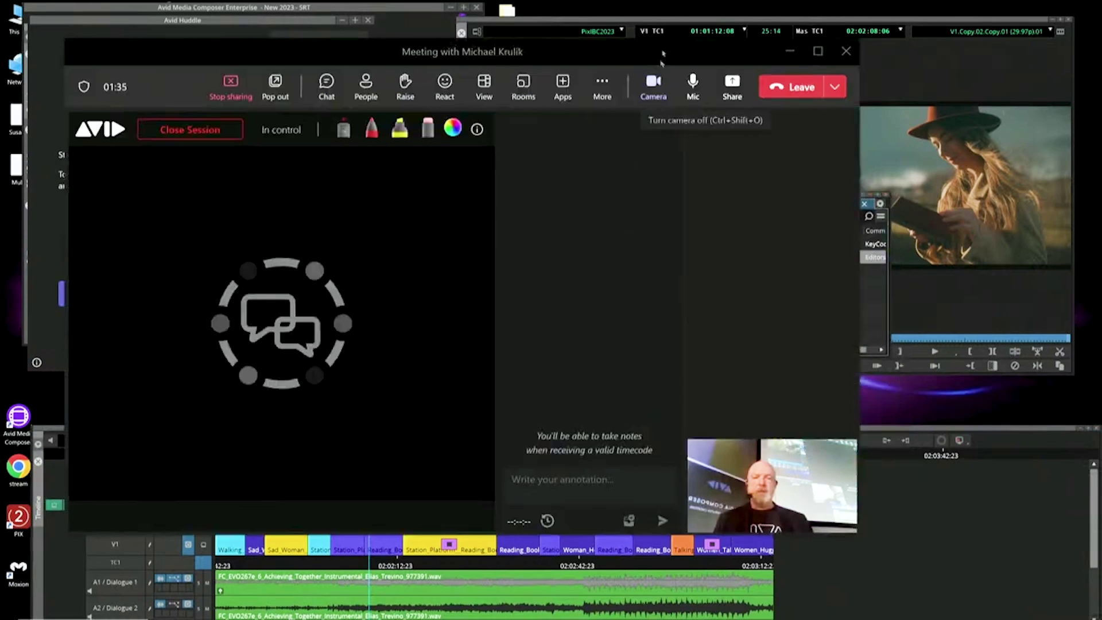
pyautogui.click(911, 342)
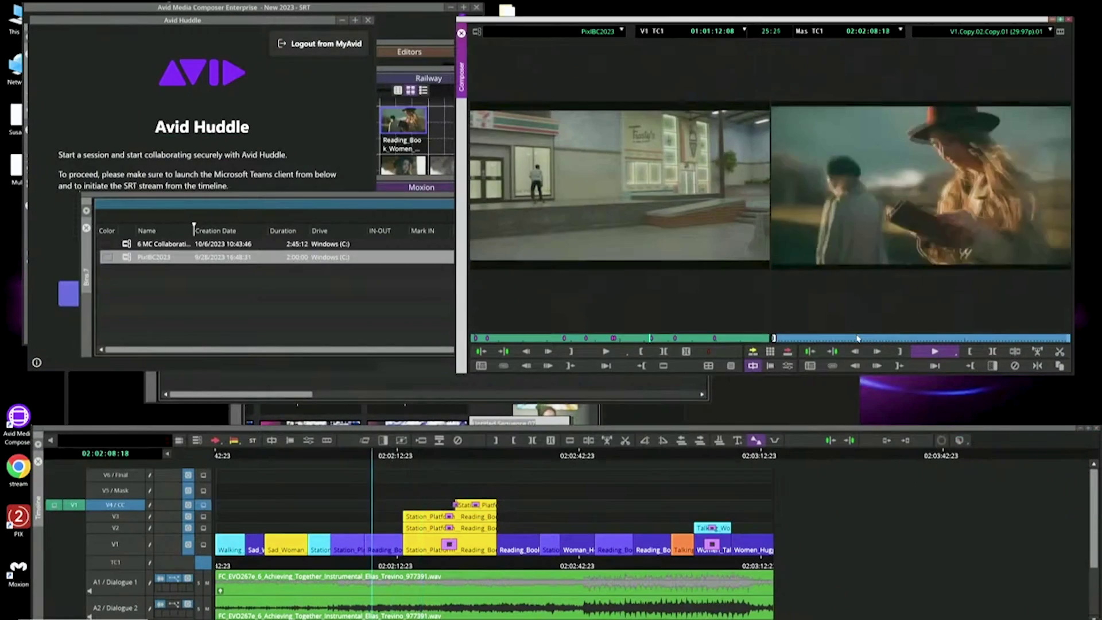
pyautogui.click(747, 403)
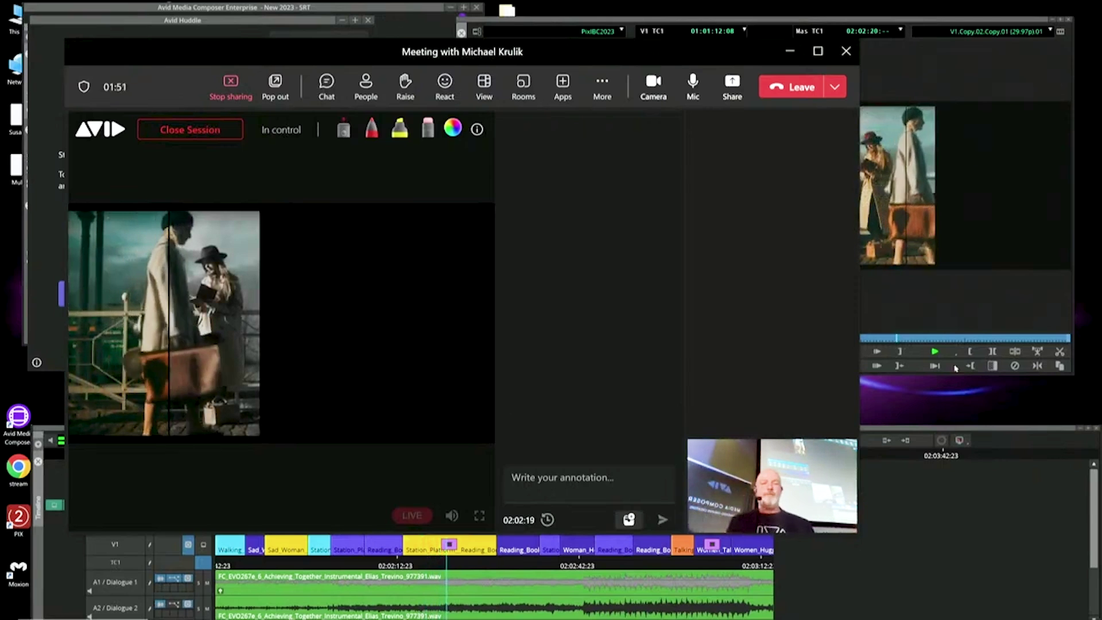
pyautogui.hotkey('alt', 'Tab')
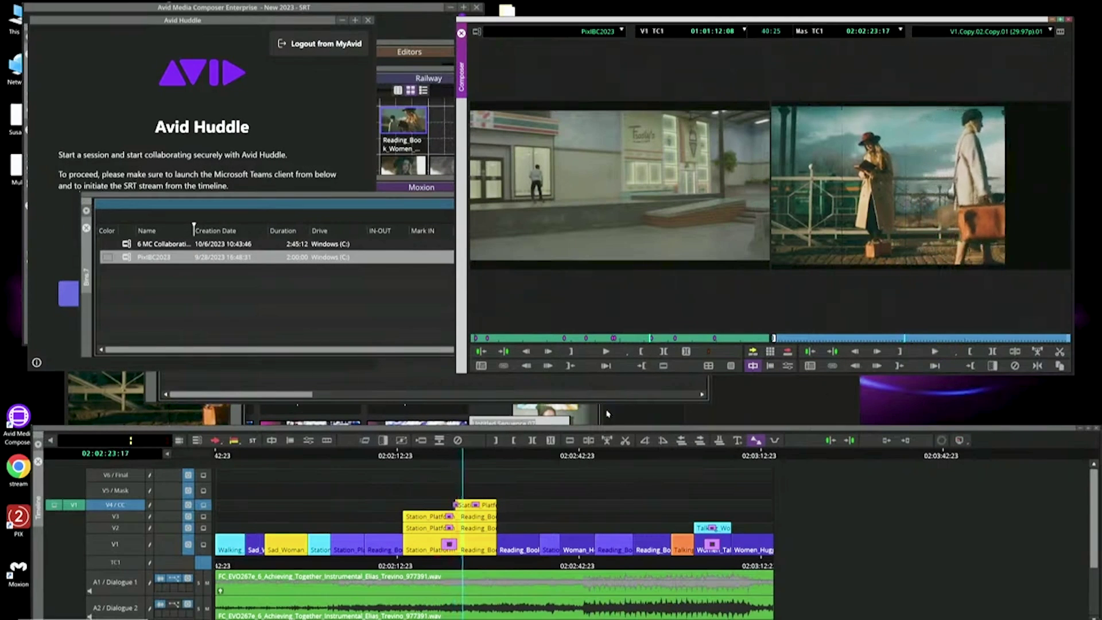
pyautogui.hotkey('alt', 'Tab')
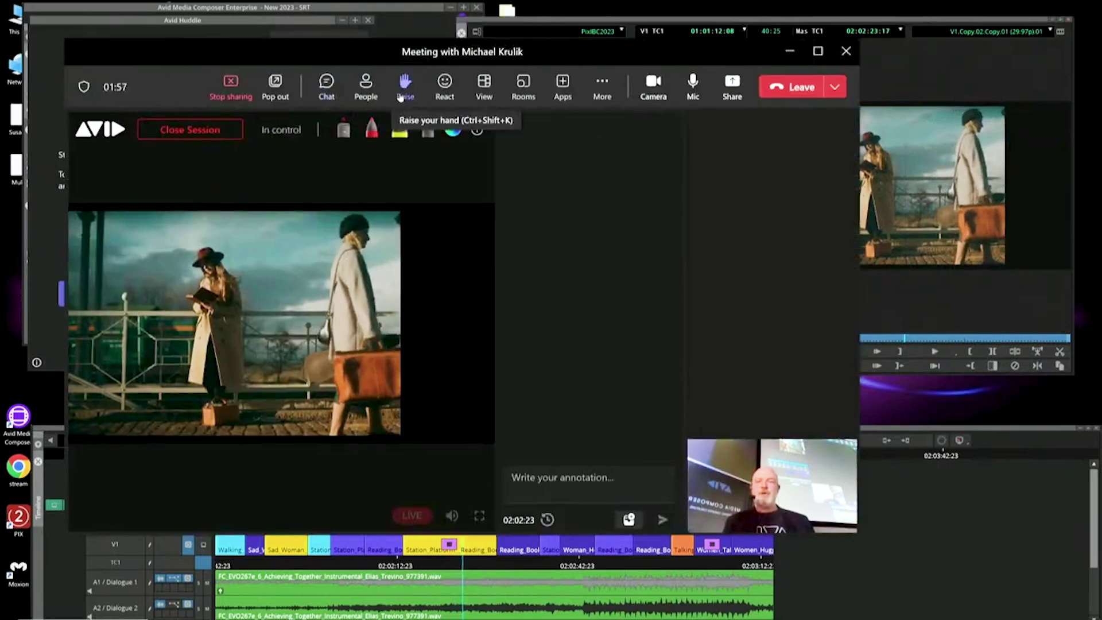
# Step: Invite two searched participants from the People panel, bringing the meeting to three attendees
pyautogui.click(365, 89)
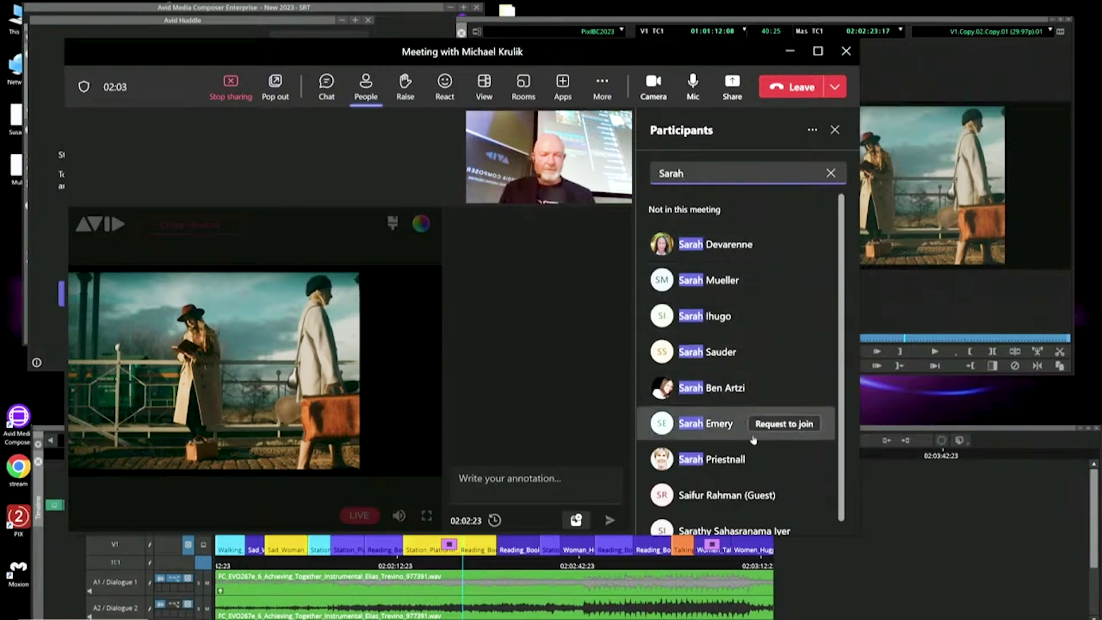
pyautogui.click(801, 459)
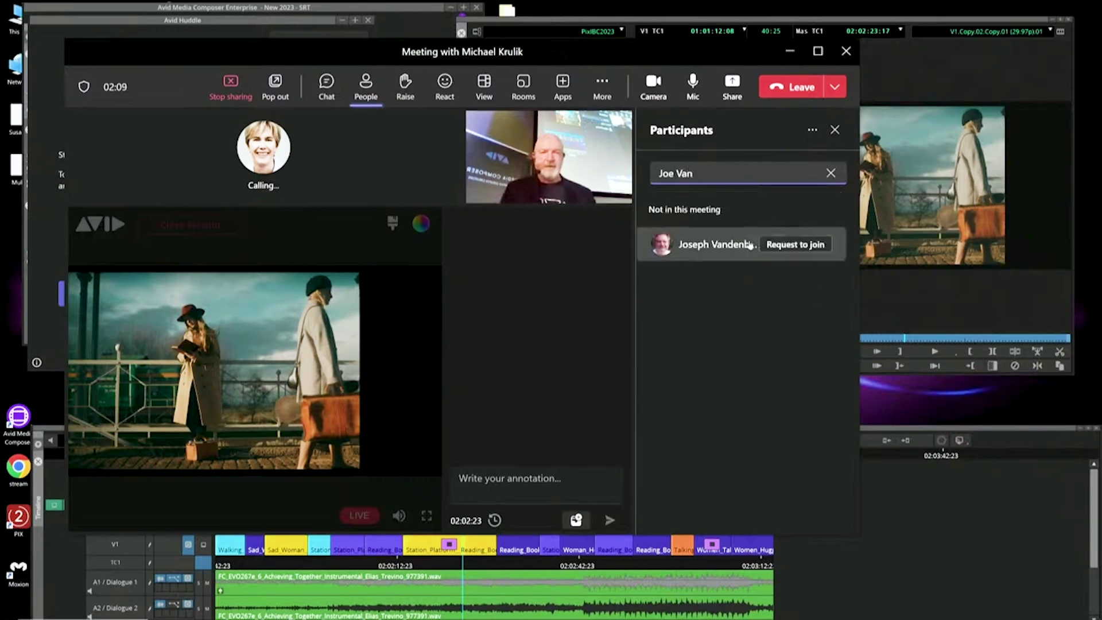
pyautogui.click(806, 245)
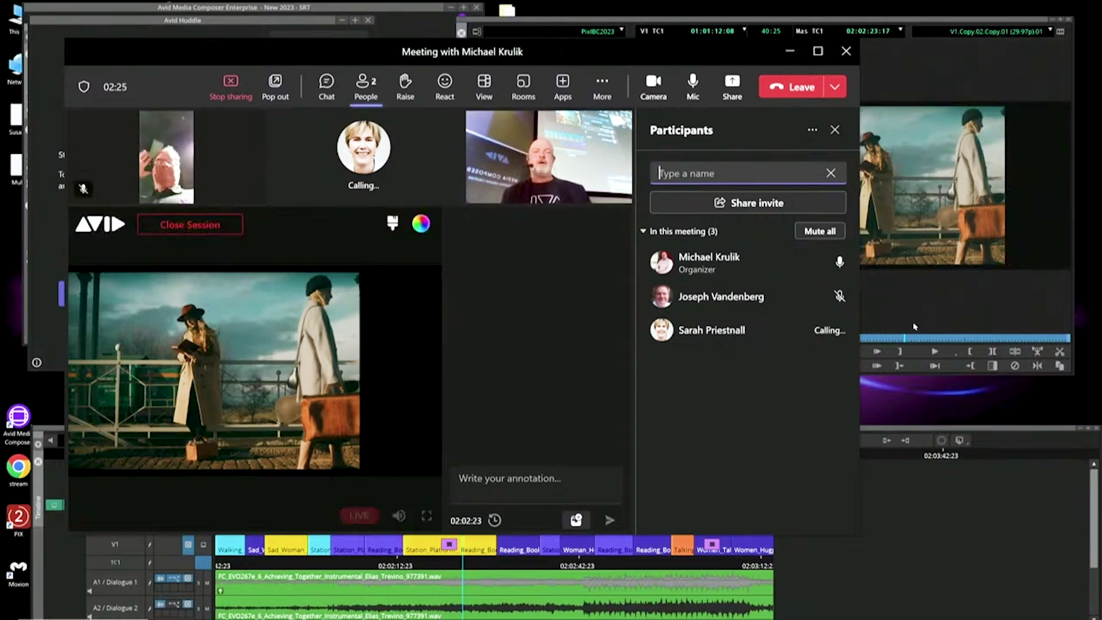
pyautogui.click(905, 340)
# Step: Play the sequence in Media Composer's record monitor so it streams into the Teams Huddle panel
pyautogui.click(935, 352)
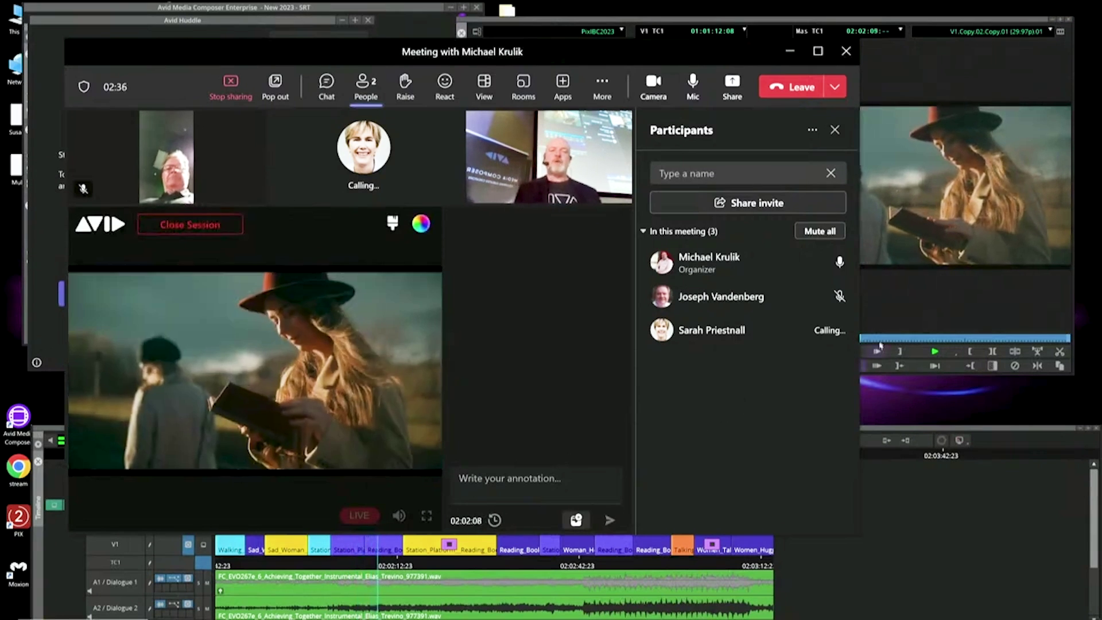
pyautogui.click(864, 341)
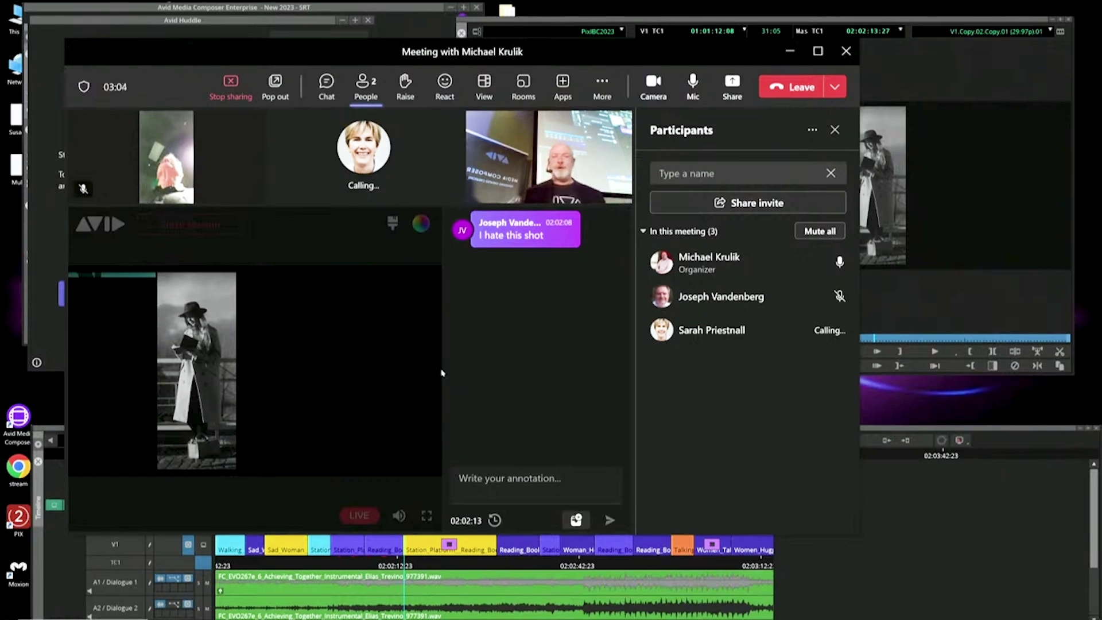
# Step: Circle the woman with the yellow highlighter and send the marked frame as an annotation
pyautogui.click(417, 225)
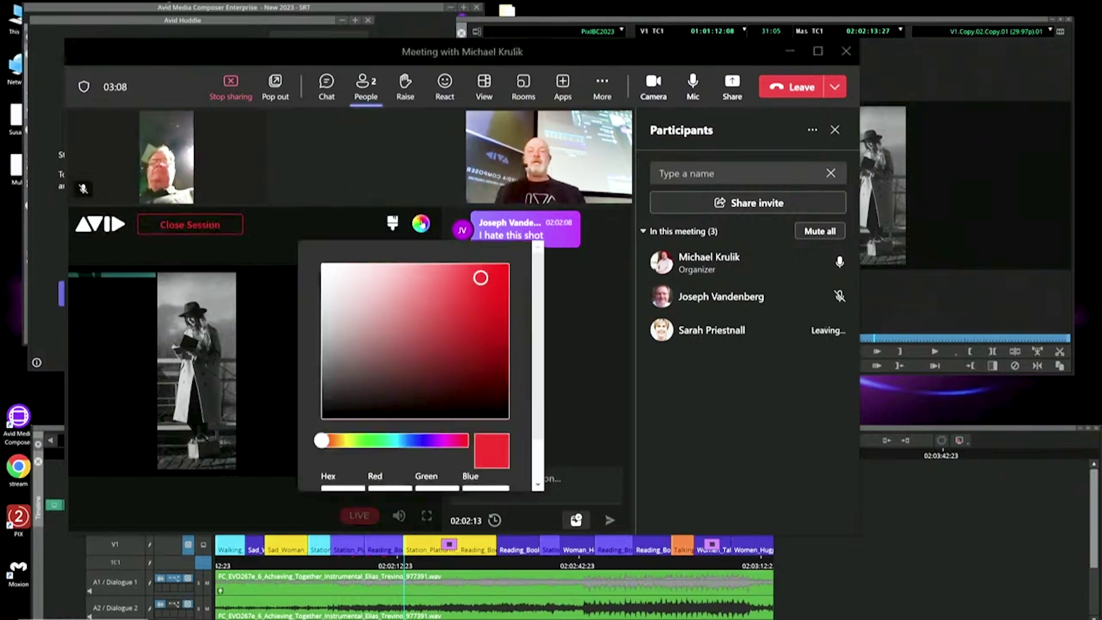
pyautogui.click(420, 224)
pyautogui.click(393, 224)
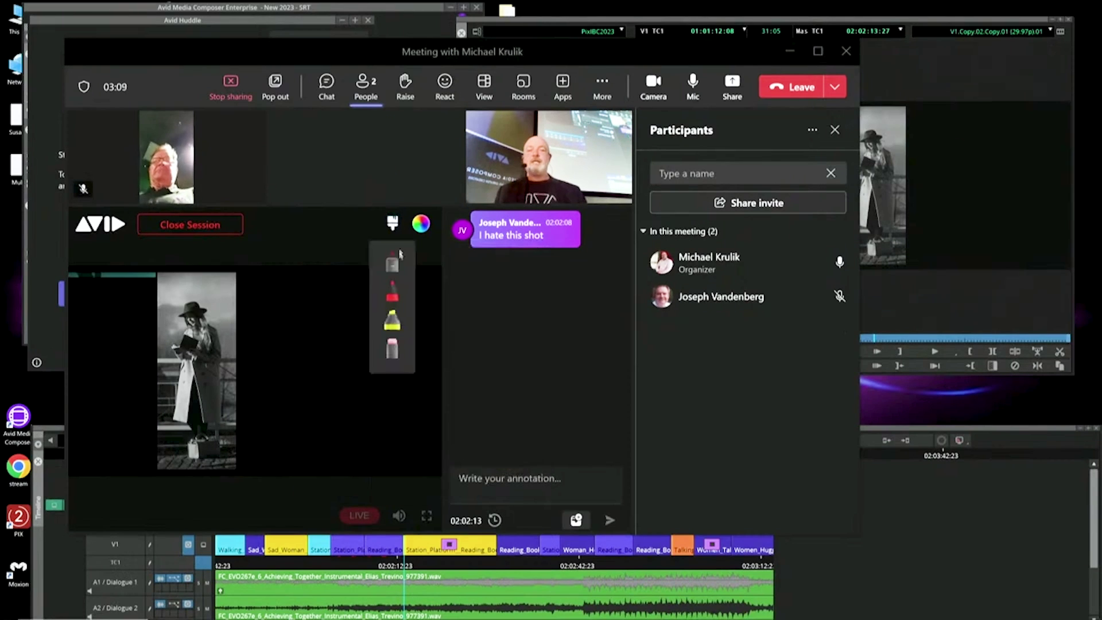
pyautogui.click(391, 317)
pyautogui.moveTo(202, 295)
pyautogui.mouseDown()
pyautogui.moveTo(151, 350)
pyautogui.moveTo(206, 278)
pyautogui.mouseUp()
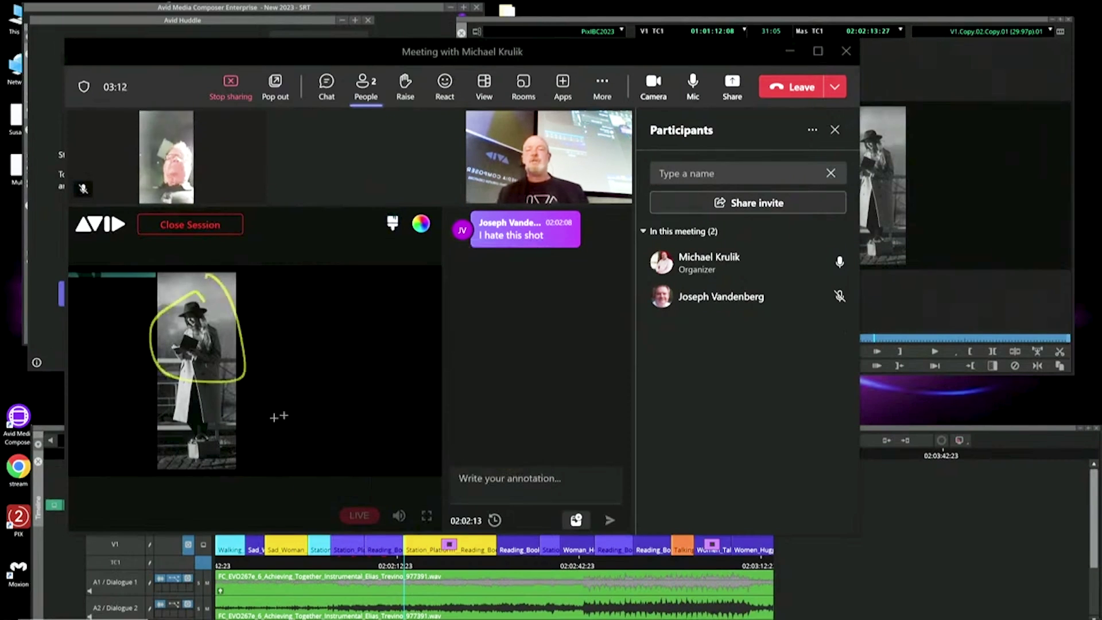
pyautogui.click(574, 520)
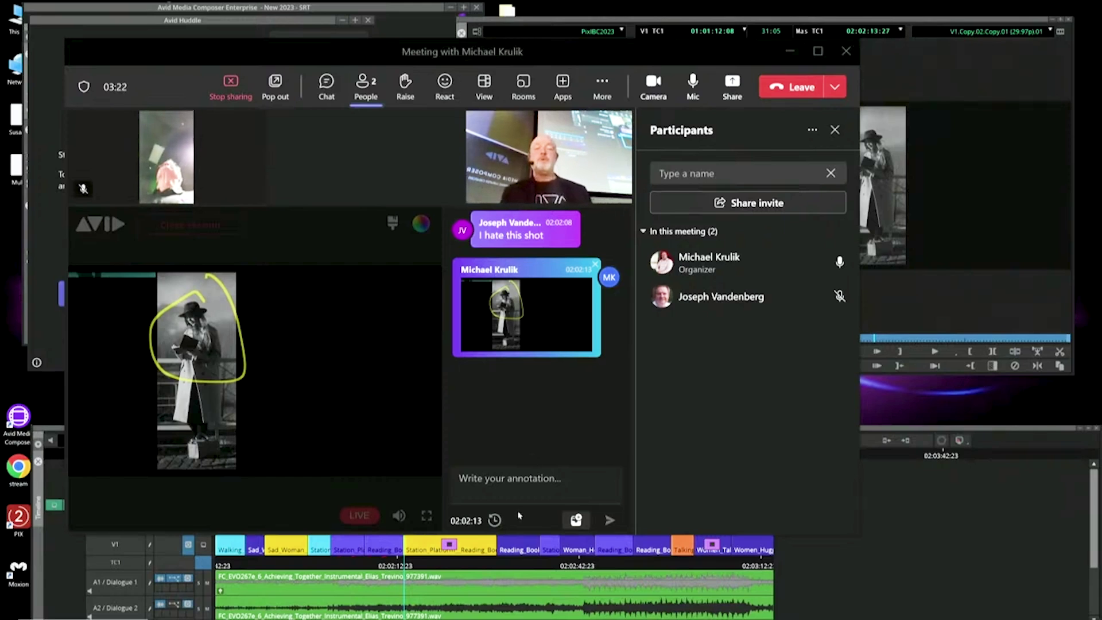
pyautogui.click(857, 338)
# Step: Return to the Teams meeting and draft the text annotation 'I likt this'
pyautogui.click(596, 416)
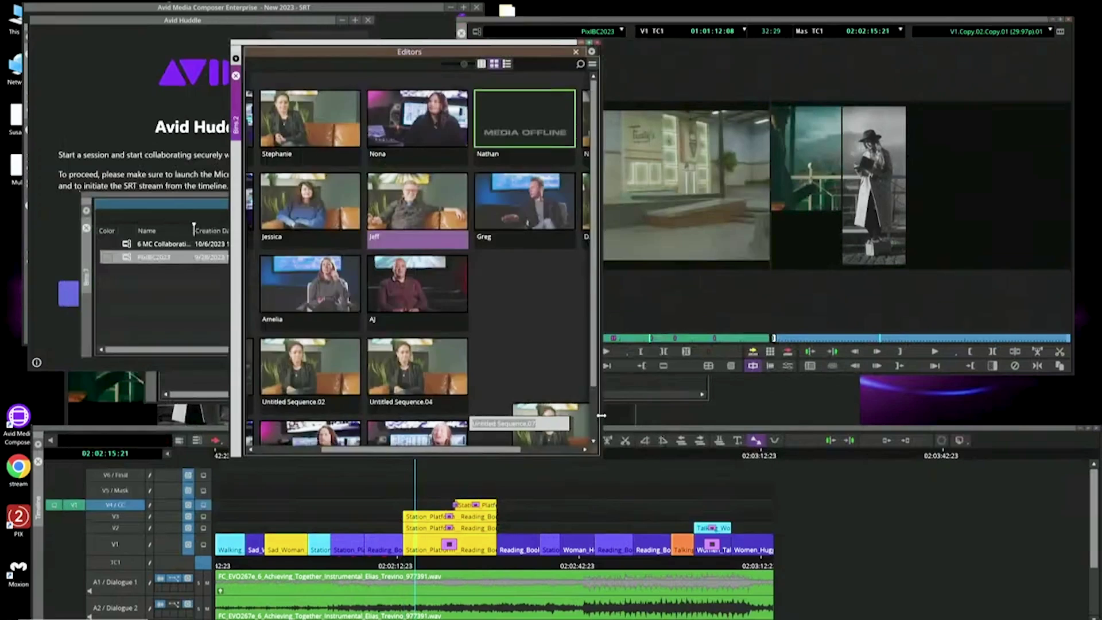
pyautogui.hotkey('alt', 'Tab')
pyautogui.click(539, 492)
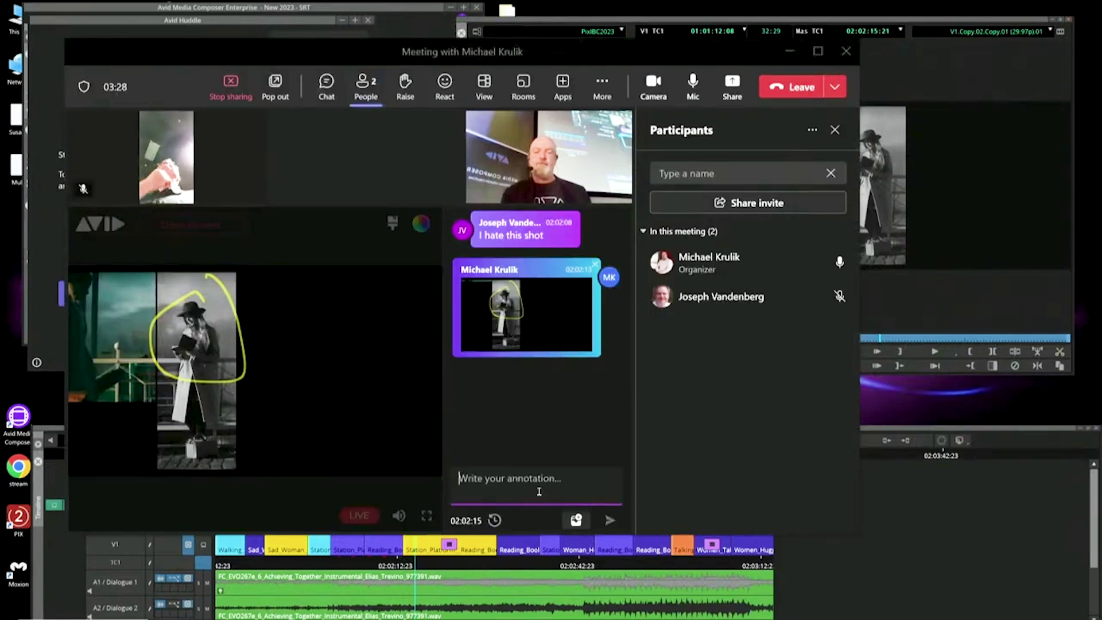
pyautogui.write('H')
pyautogui.press('BackSpace')
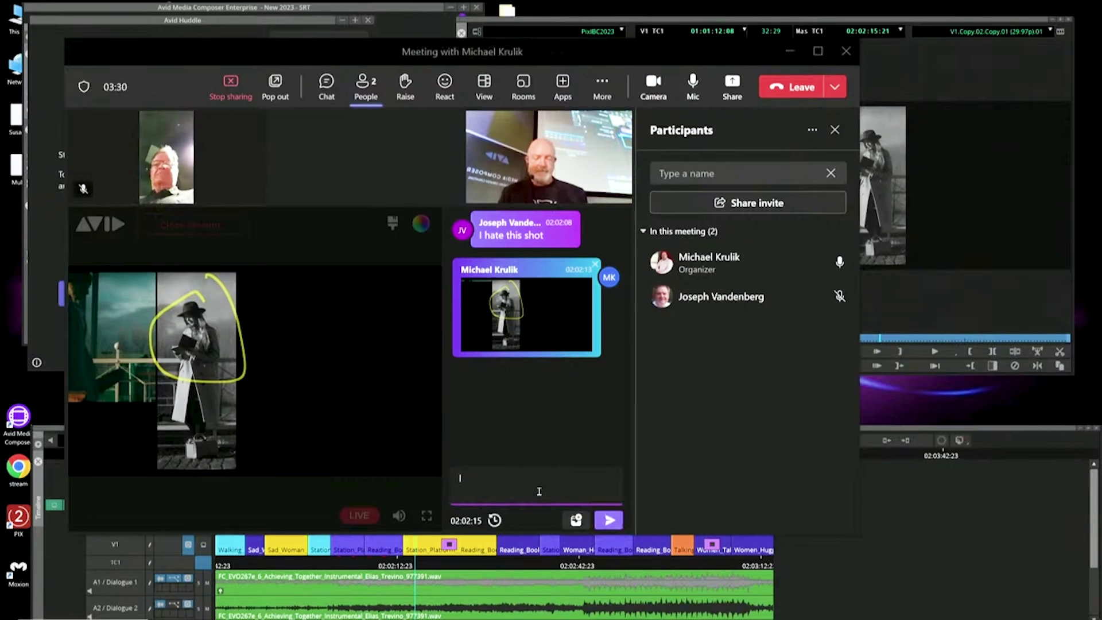
pyautogui.write('I likt this')
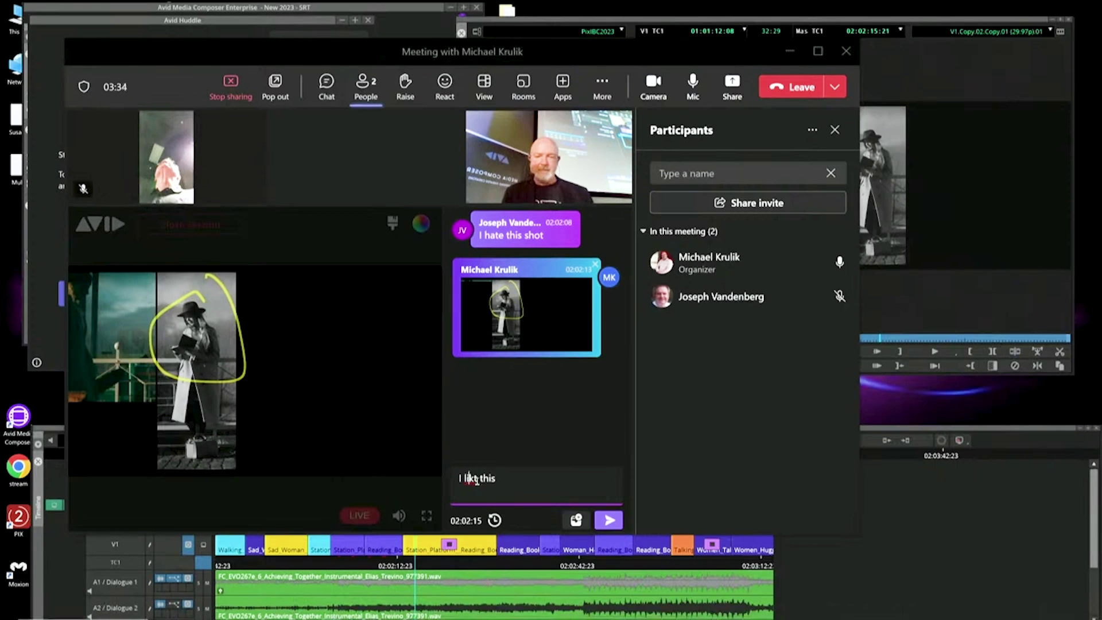
# Step: Correct the typo so the note reads 'I like this' and send it to the Huddle chat
pyautogui.press('BackSpace')
pyautogui.write('e')
pyautogui.press('BackSpace')
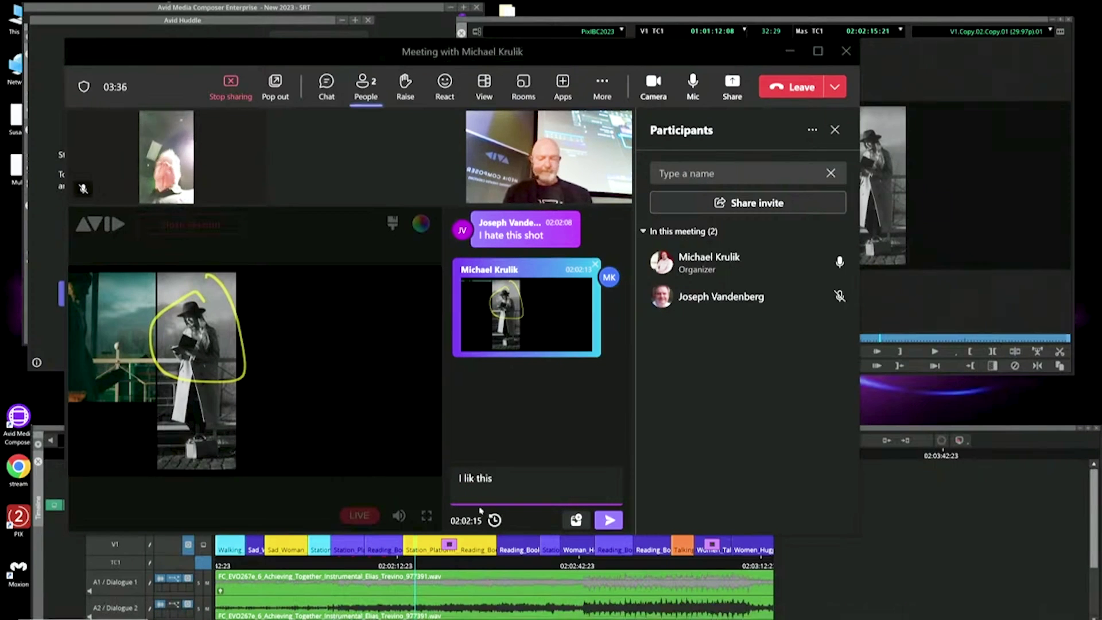
pyautogui.press('BackSpace')
pyautogui.write('e')
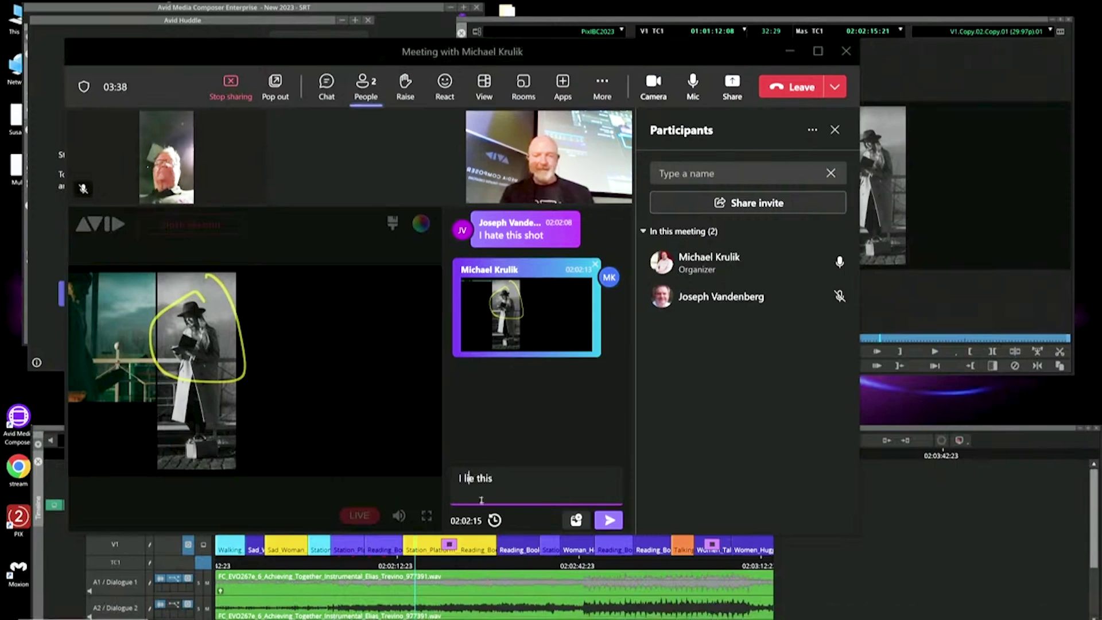
pyautogui.click(474, 478)
pyautogui.write('k')
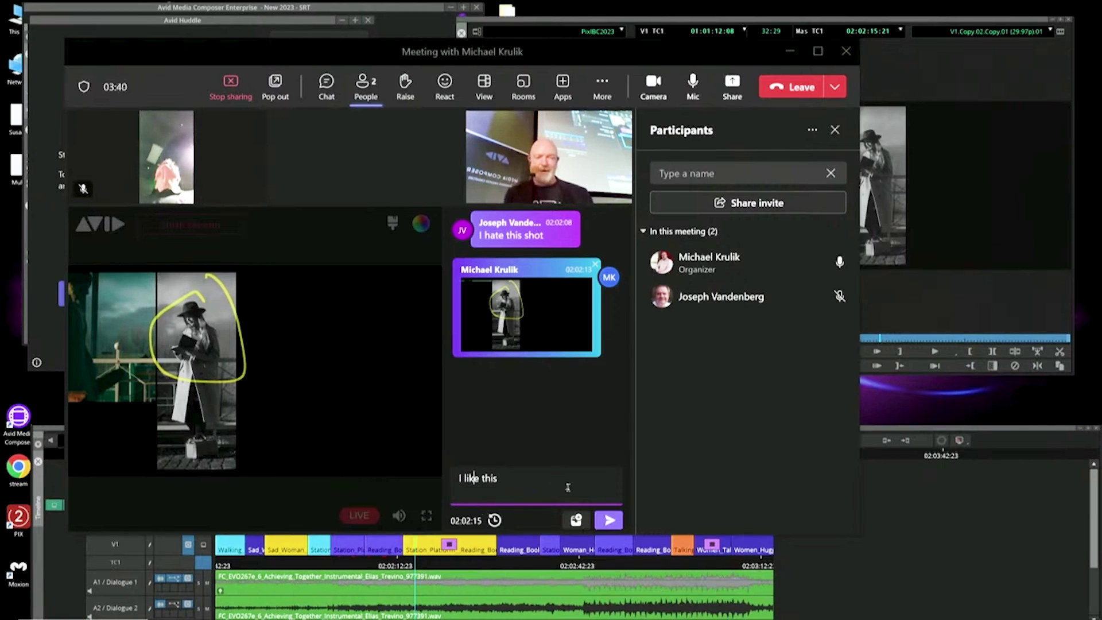
pyautogui.click(608, 520)
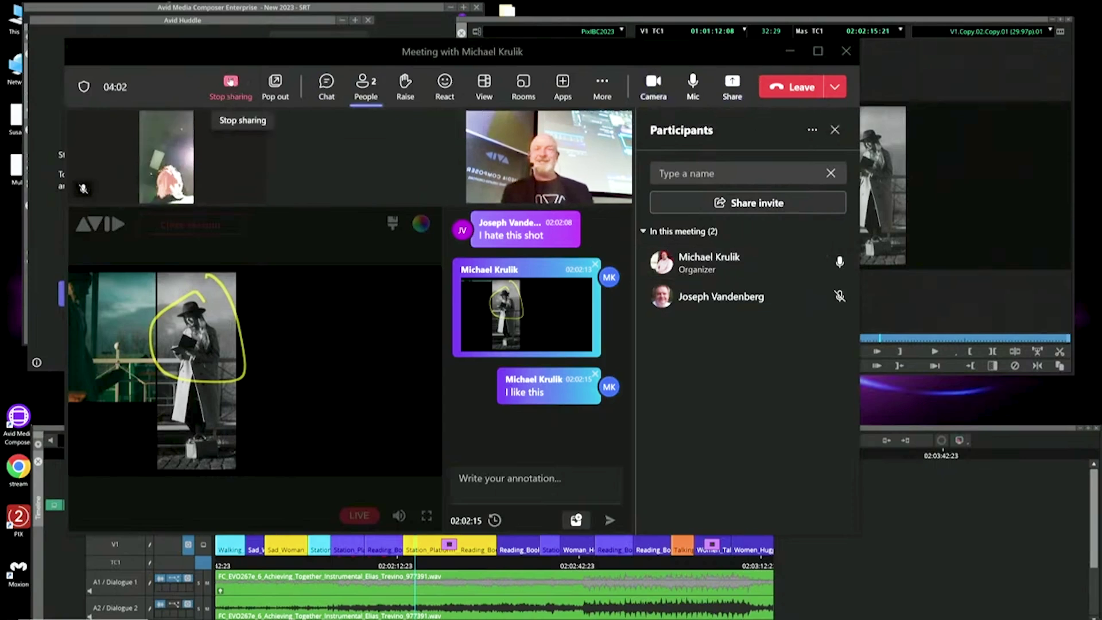
# Step: Leave the Teams meeting, ending Huddle sharing, and bring the Media Composer Pix bin forward
pyautogui.click(791, 87)
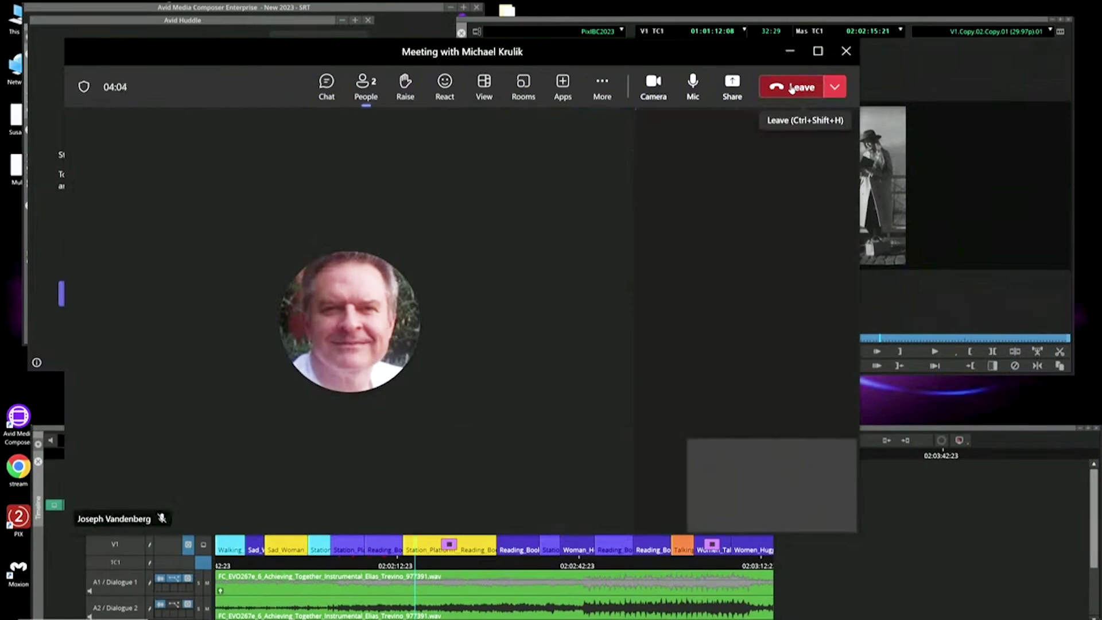
pyautogui.click(204, 270)
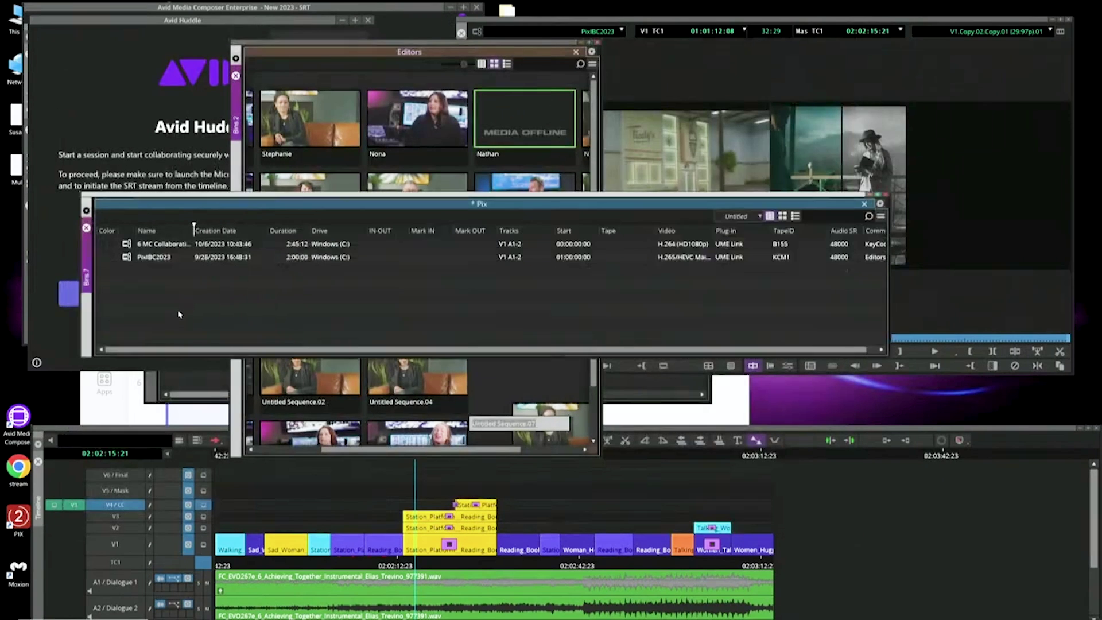